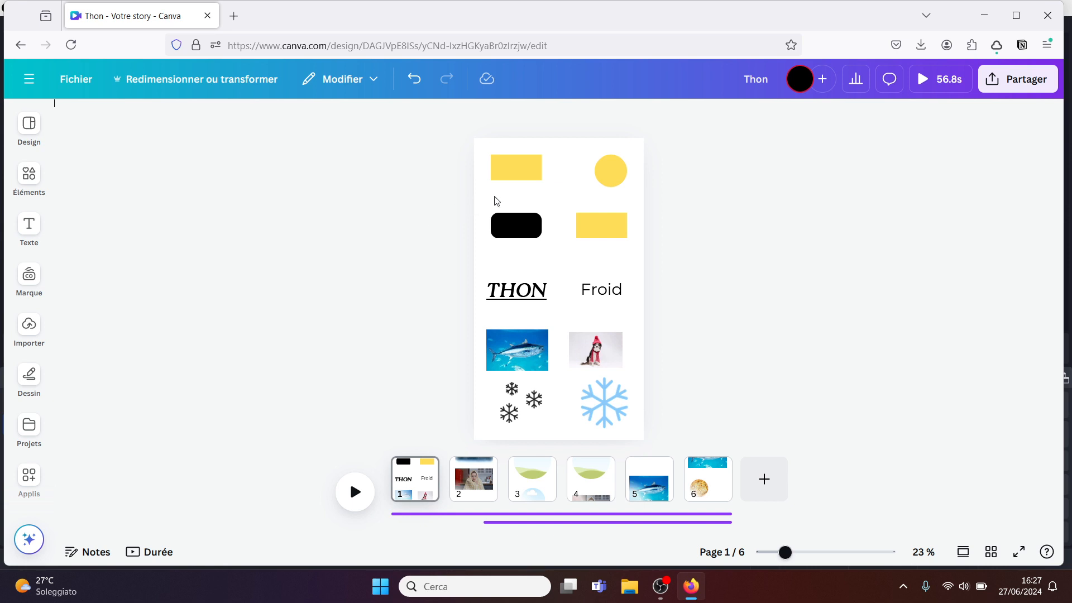
# Copy the style of the yellow rectangle at the top of page 1 onto the yellow circle beside it
pyautogui.click(523, 170)
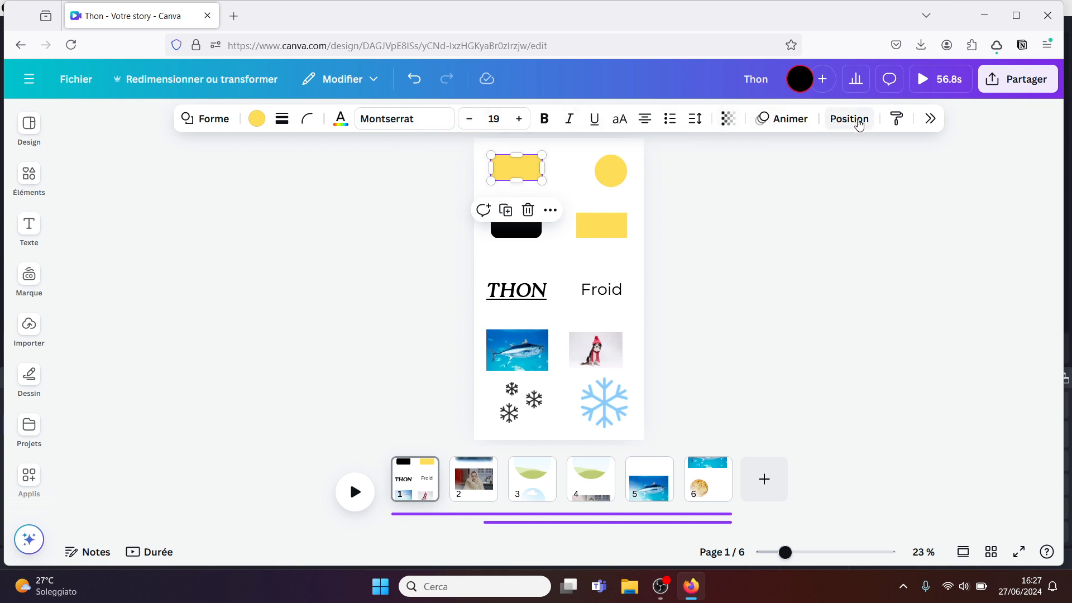
pyautogui.click(896, 124)
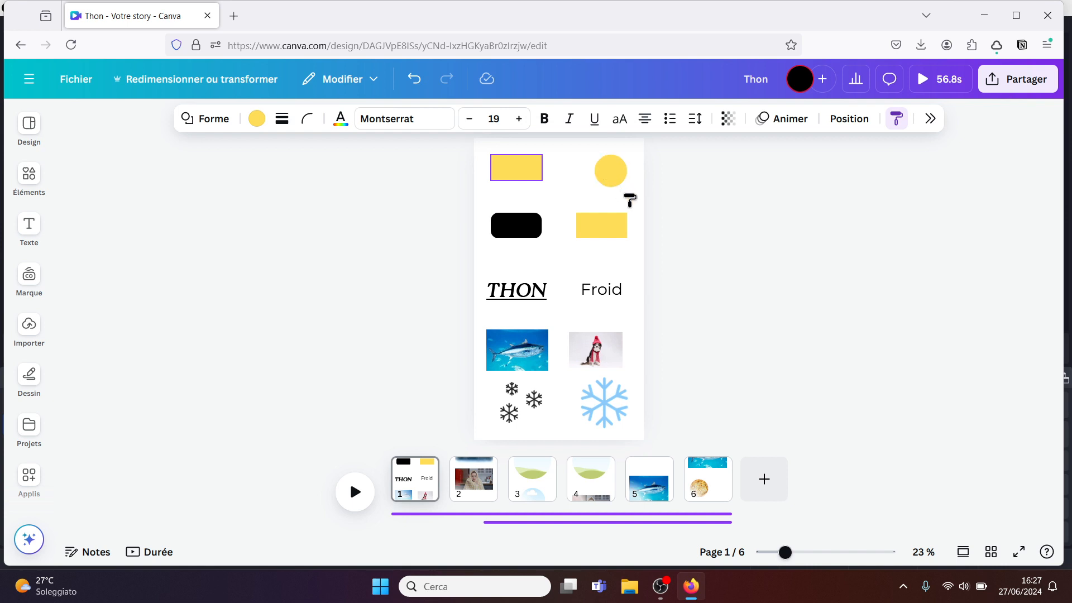
pyautogui.click(614, 179)
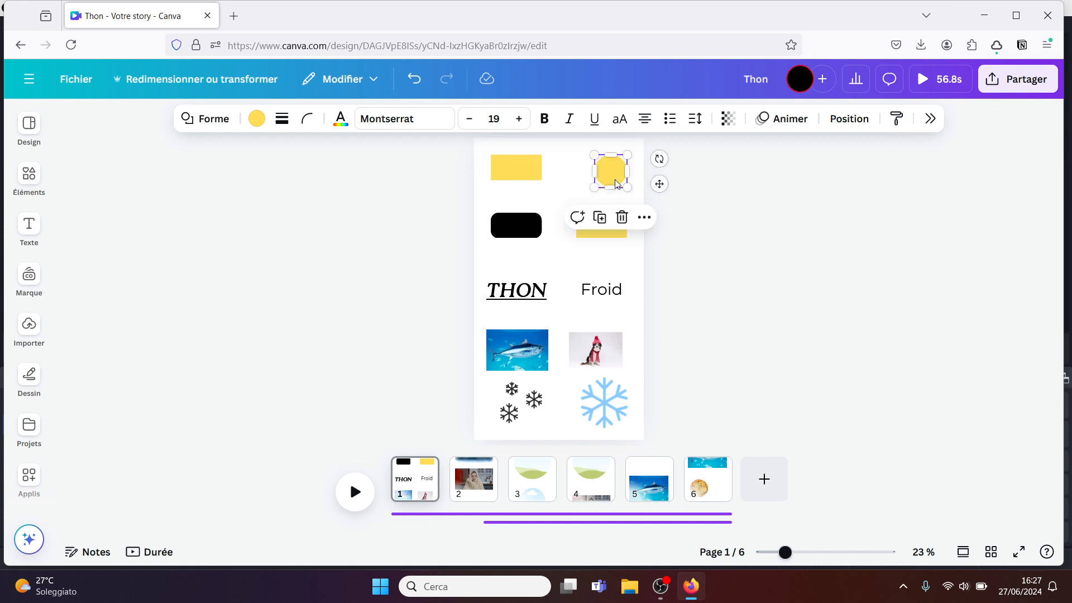
pyautogui.click(795, 215)
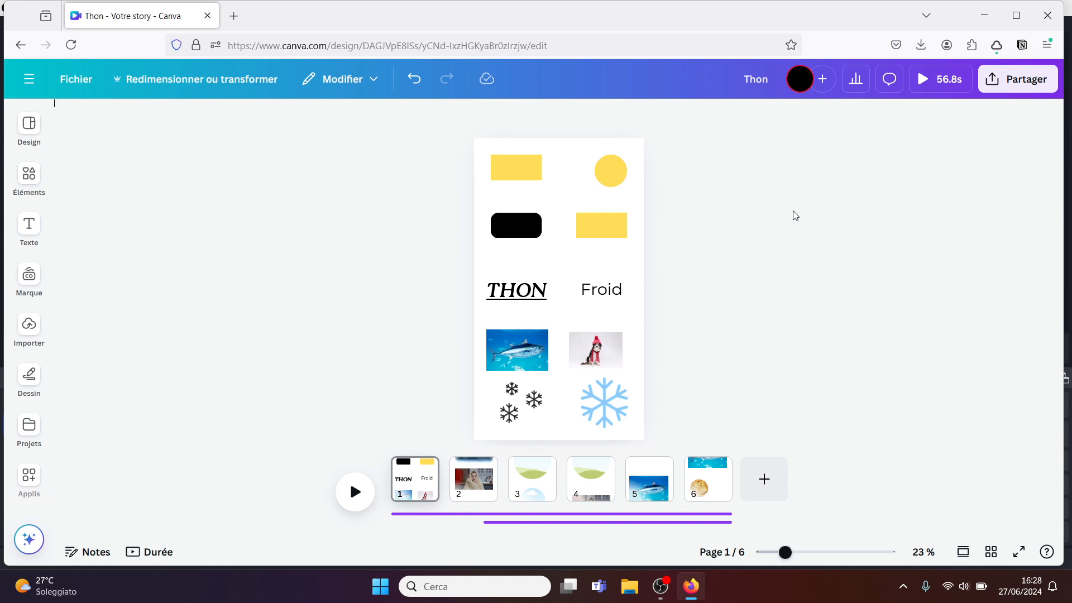
# Copy the style of the black rounded rectangle onto the yellow rectangle beside it
pyautogui.click(509, 227)
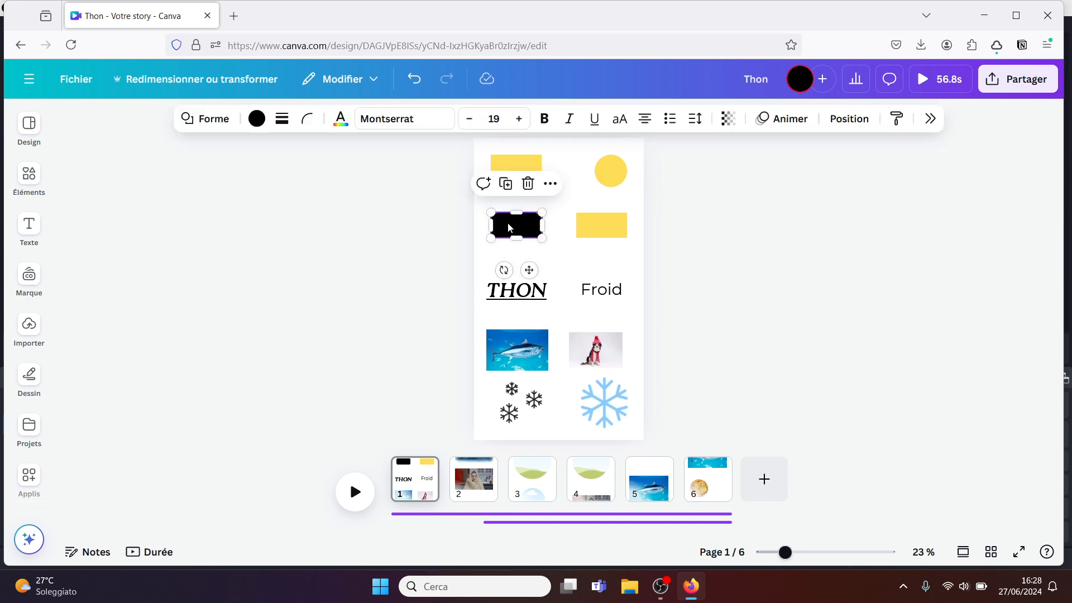
pyautogui.click(896, 122)
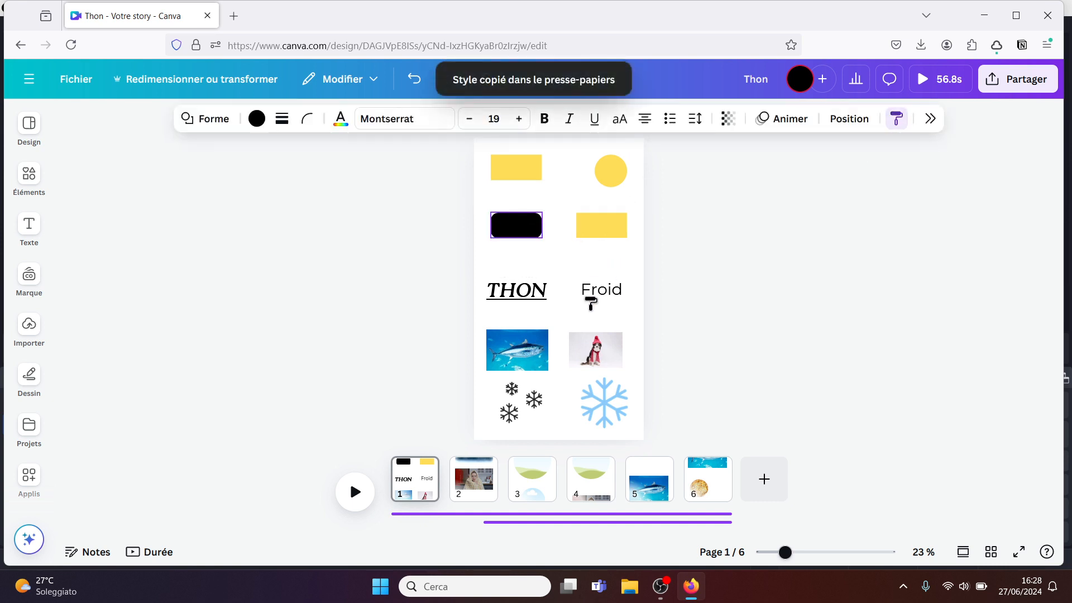
pyautogui.click(599, 230)
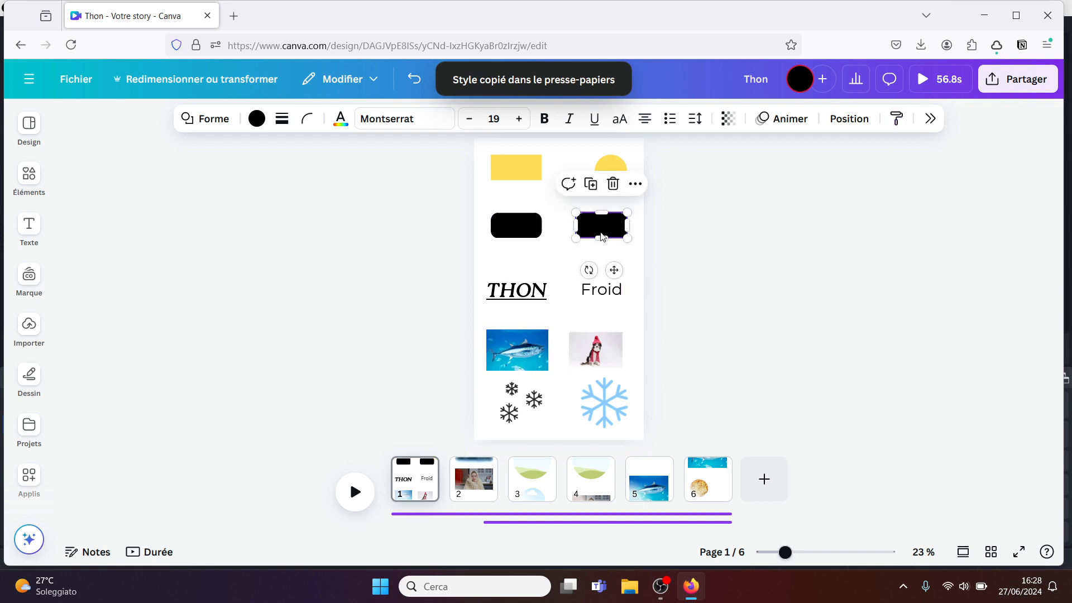
pyautogui.click(708, 239)
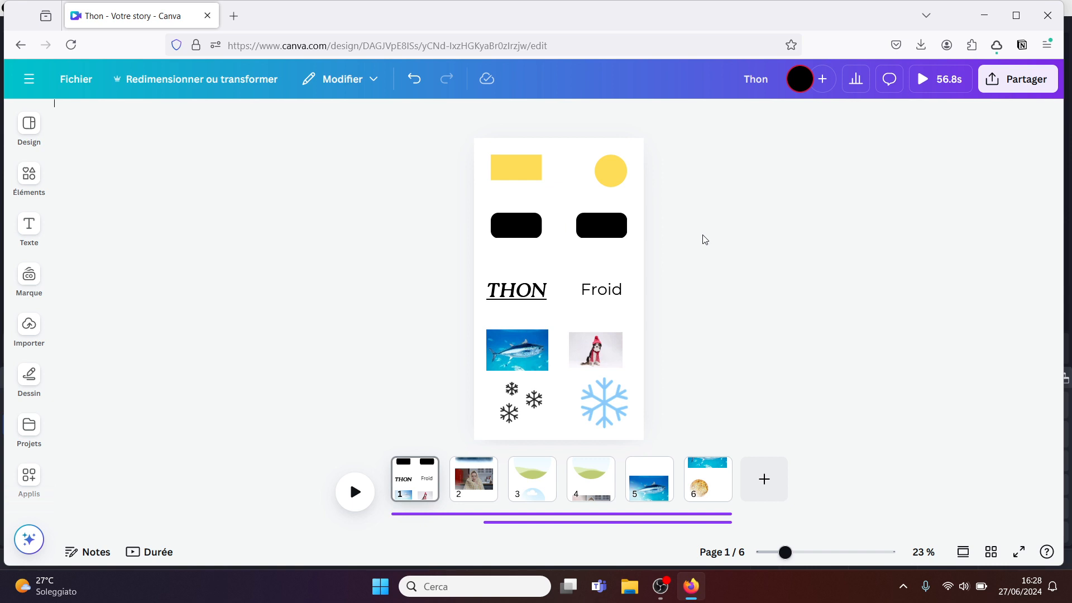
# Compare the formatting of the two texts and copy the style of "THON" onto "Froid"
pyautogui.click(524, 297)
pyautogui.click(581, 293)
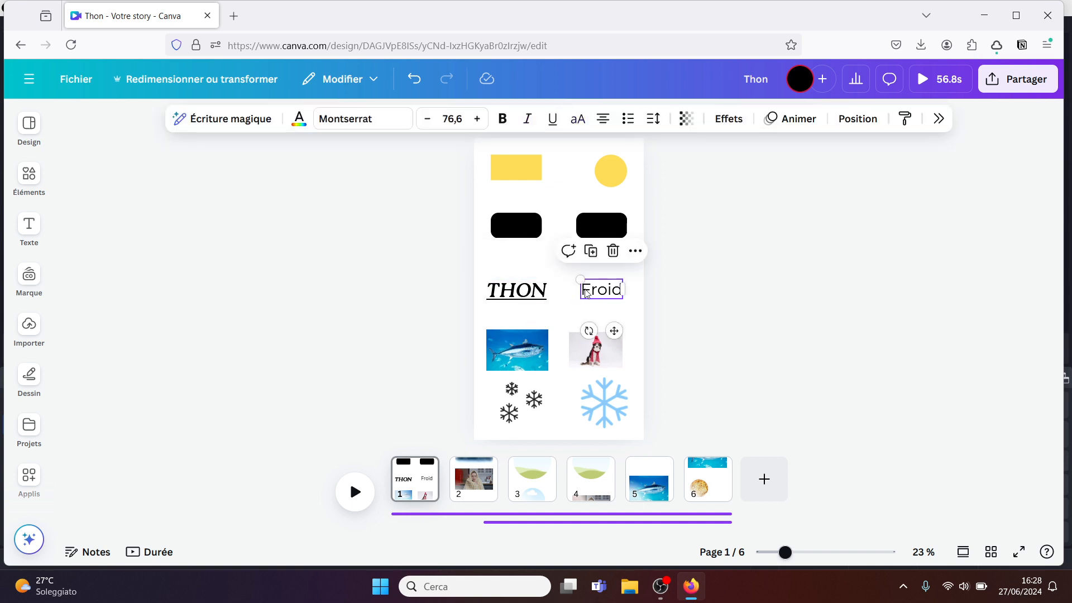
pyautogui.click(520, 299)
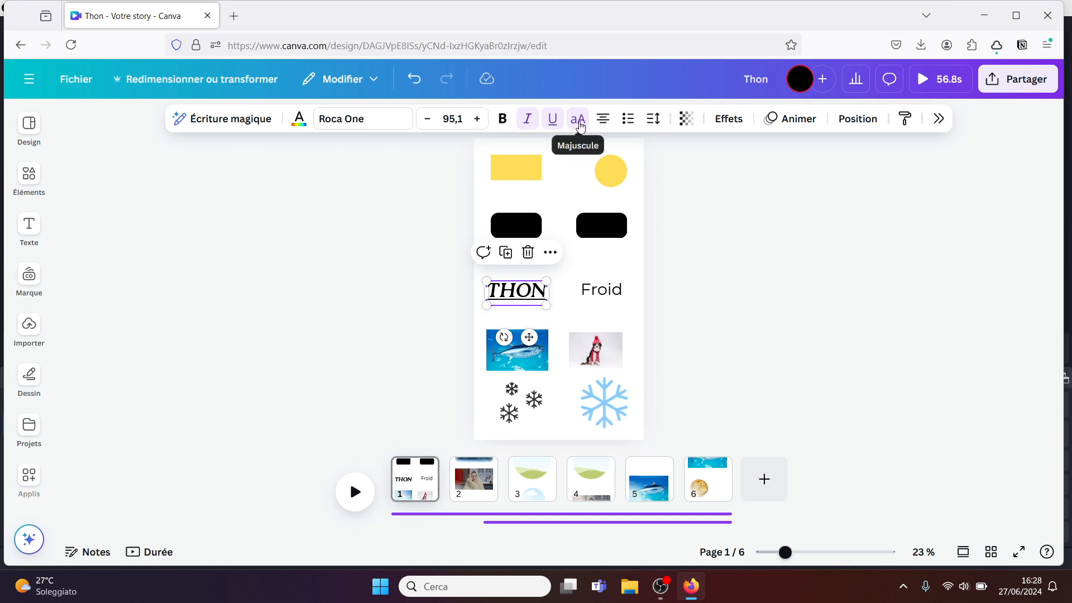
pyautogui.click(618, 297)
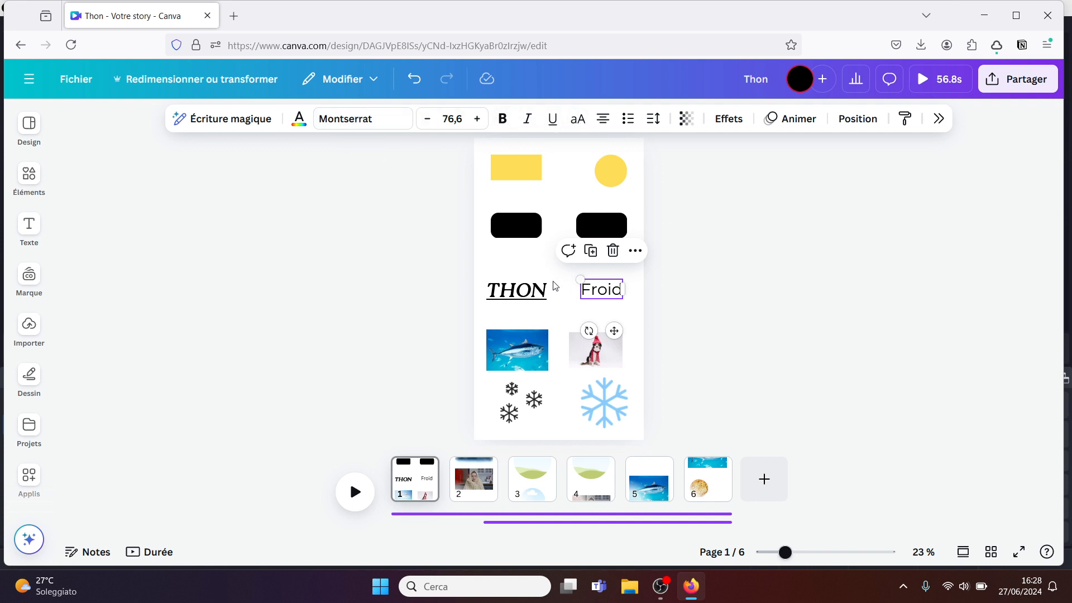
pyautogui.click(519, 297)
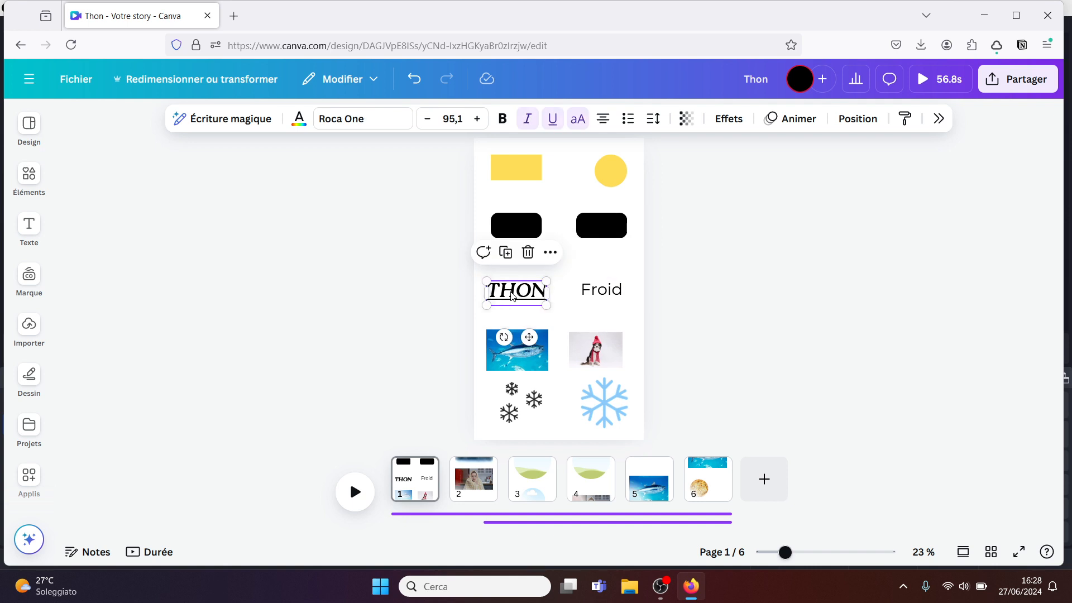
pyautogui.click(905, 120)
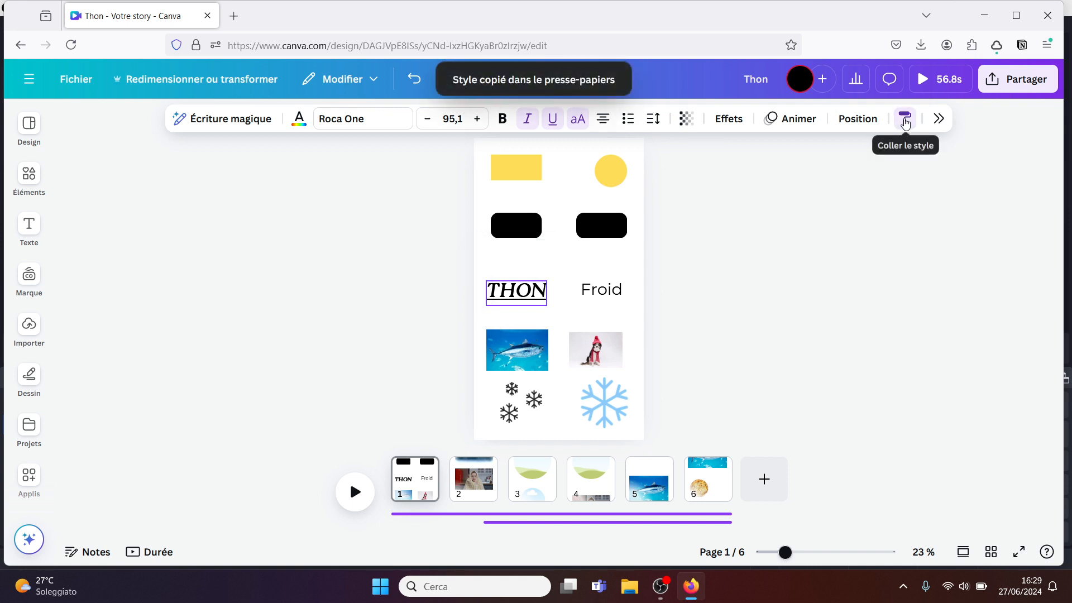
pyautogui.click(612, 294)
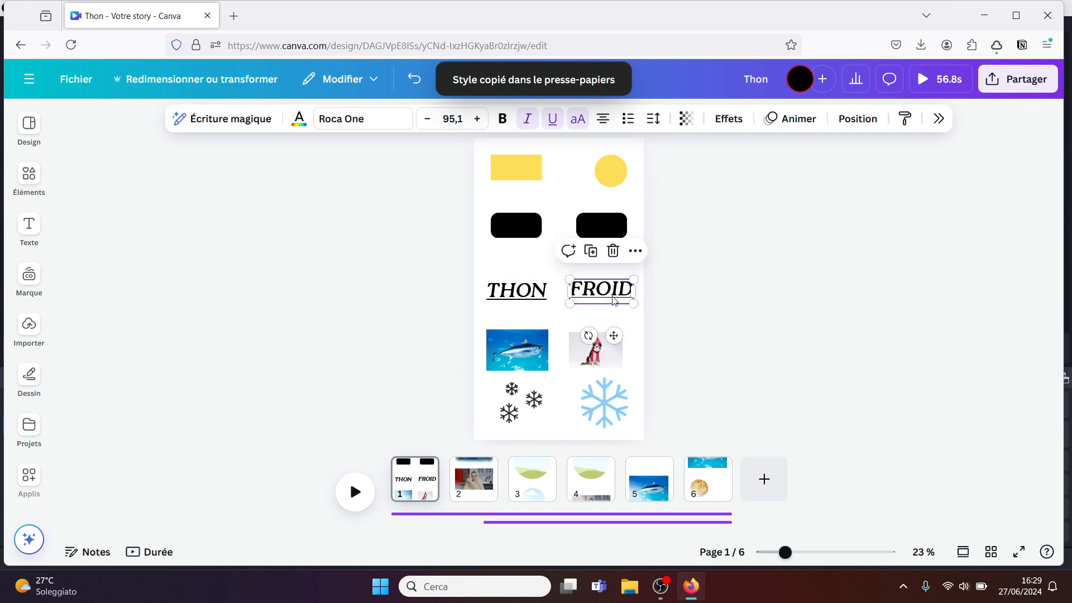
pyautogui.click(722, 308)
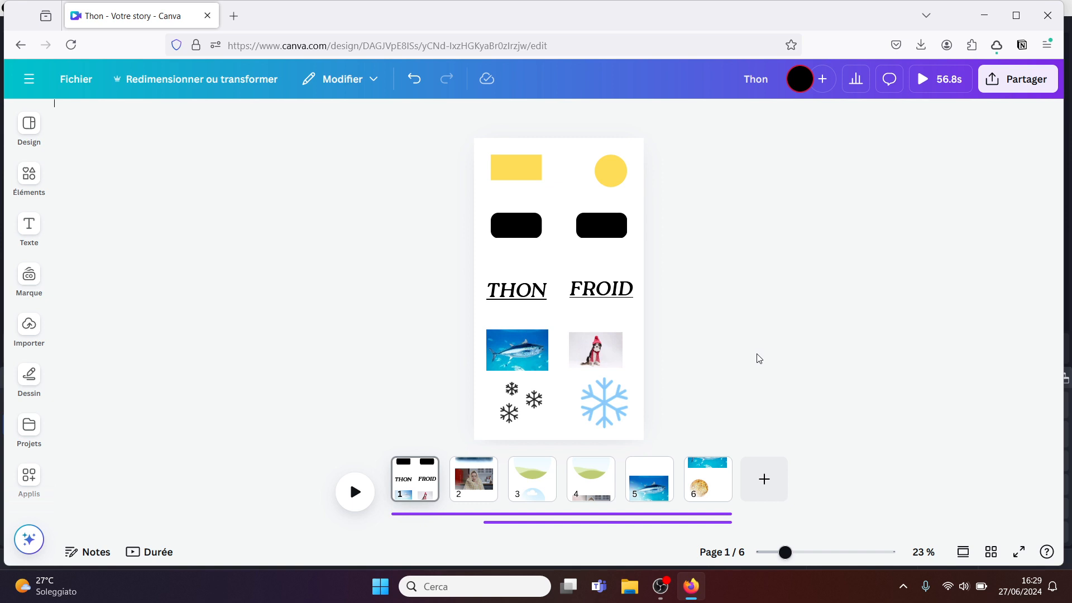
# Apply the Flou effect to the entire tuna image with an intensity of 50
pyautogui.click(527, 351)
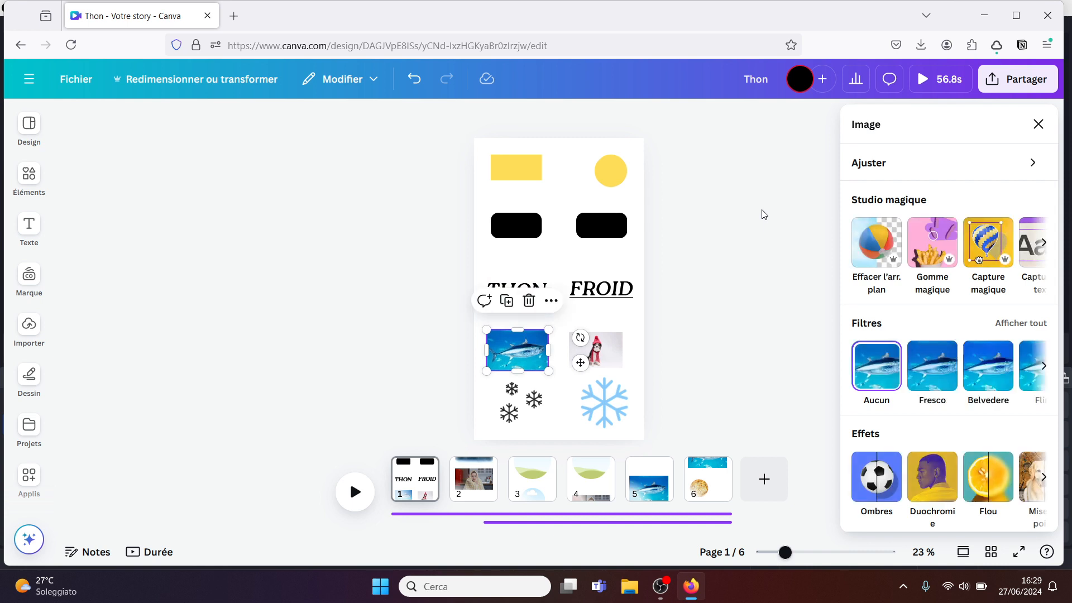
pyautogui.moveTo(1058, 180); pyautogui.dragTo(1045, 262)
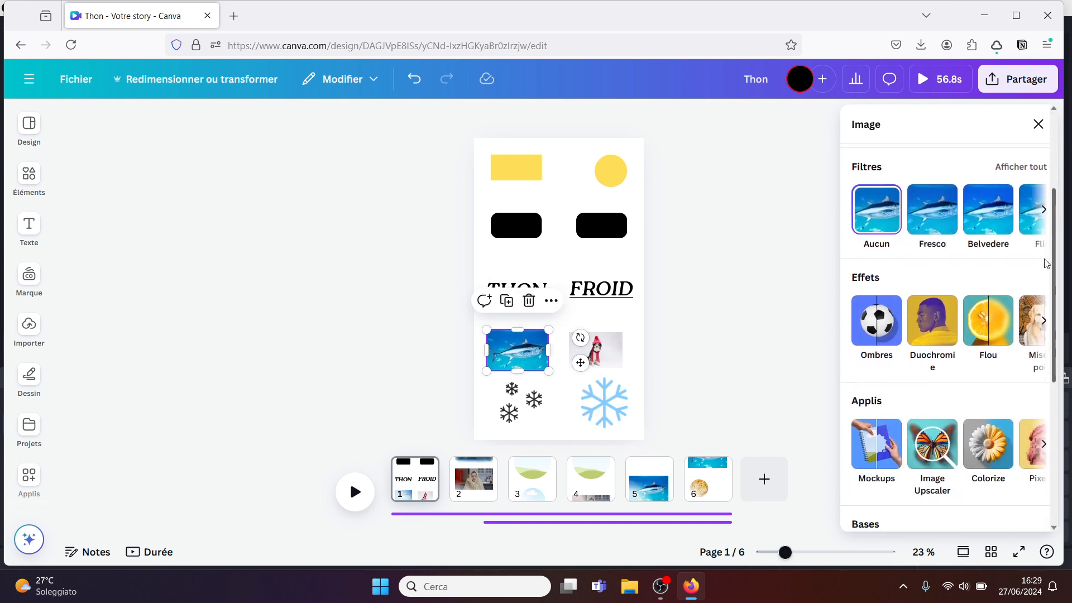
pyautogui.click(1043, 299)
pyautogui.click(1042, 300)
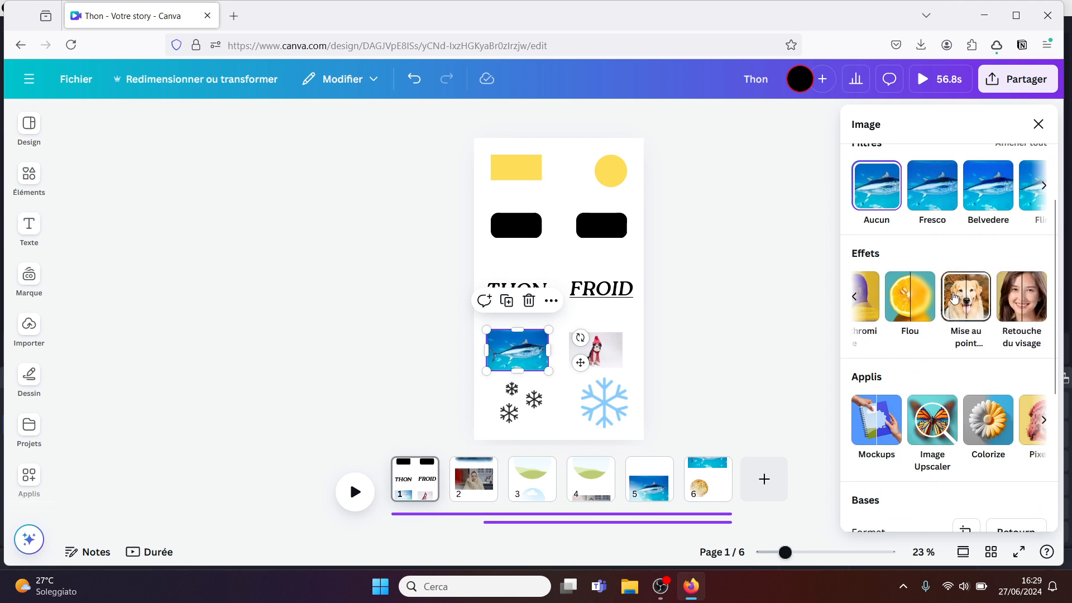
pyautogui.click(916, 293)
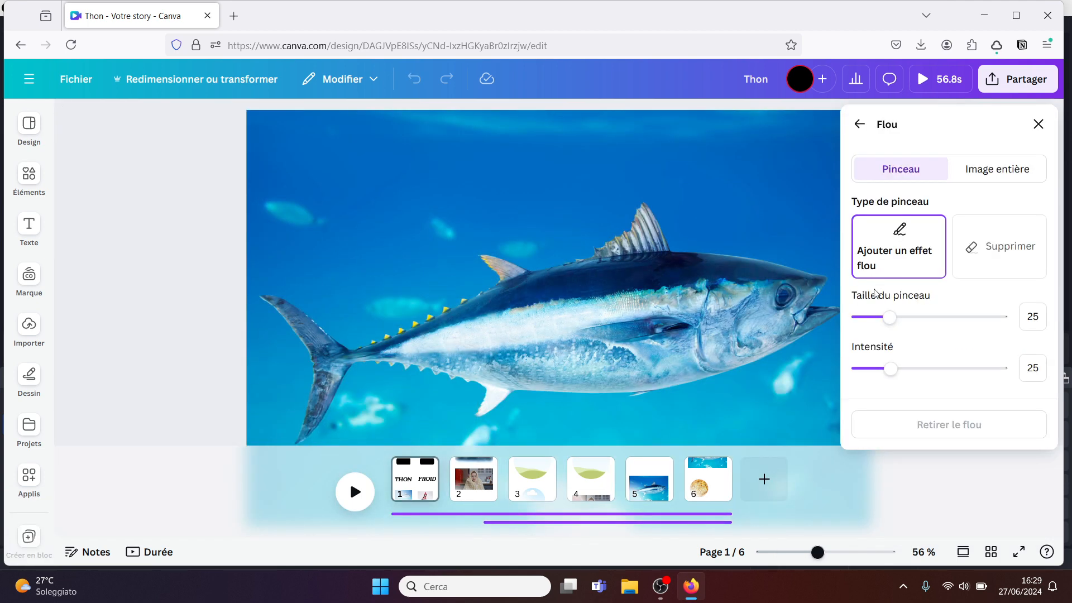
pyautogui.click(991, 171)
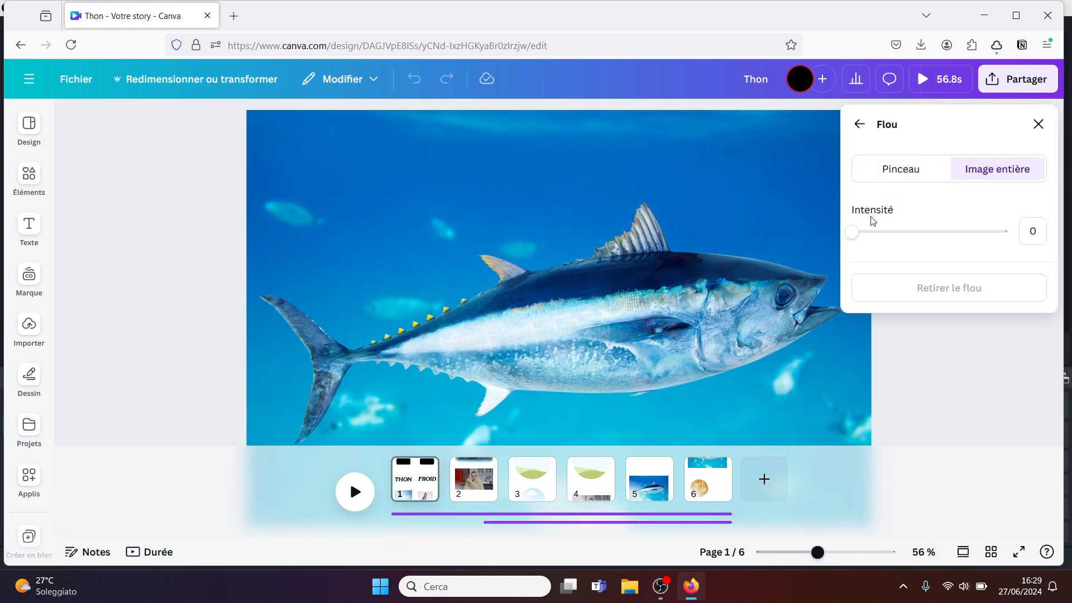
pyautogui.moveTo(855, 230); pyautogui.dragTo(967, 236)
pyautogui.click(930, 232)
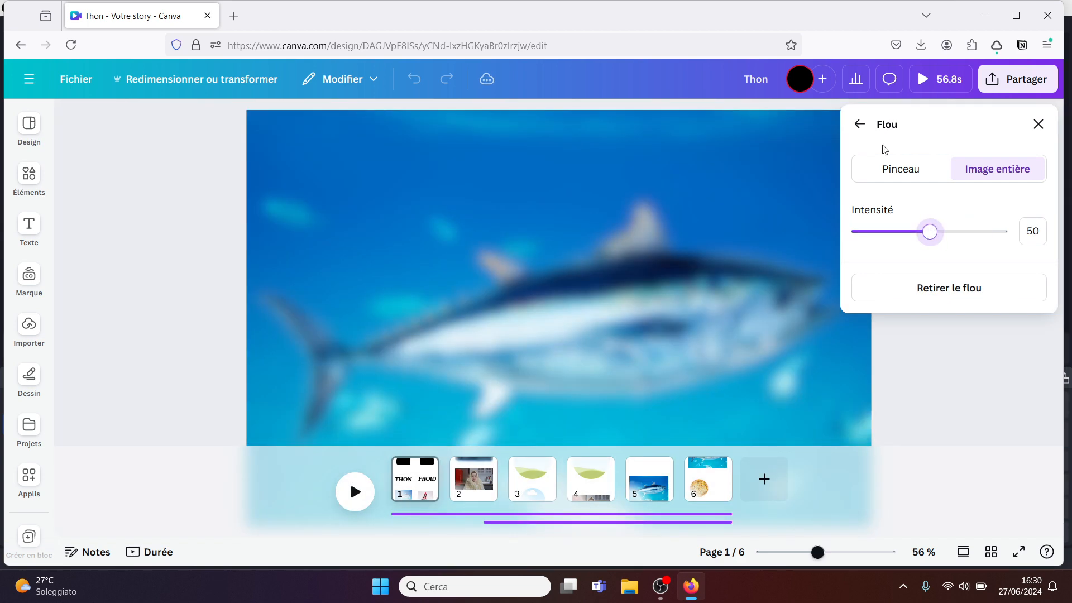
pyautogui.click(861, 124)
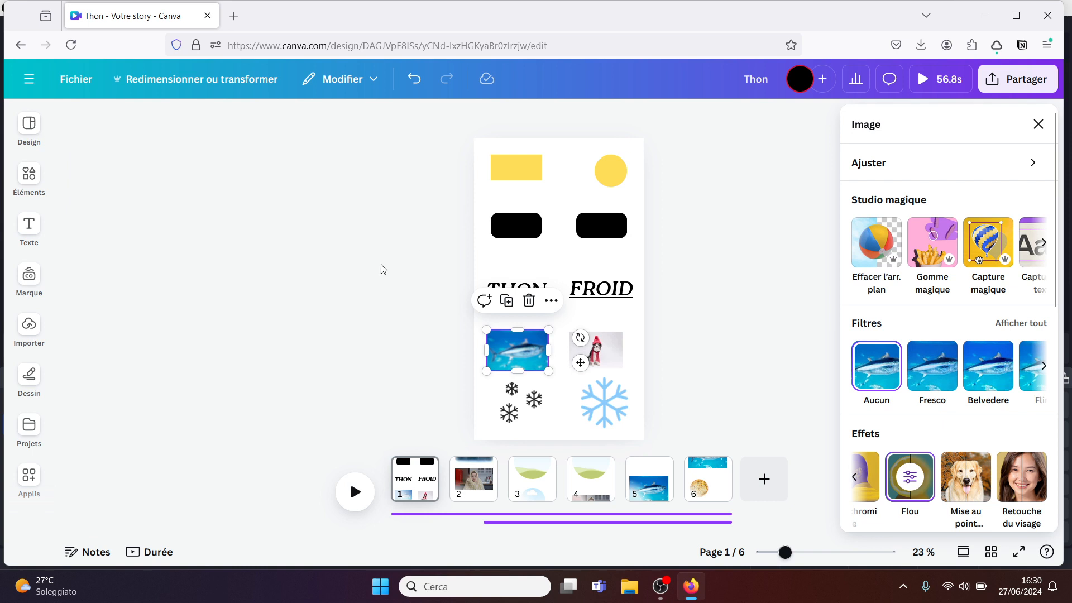
pyautogui.click(353, 284)
pyautogui.click(359, 343)
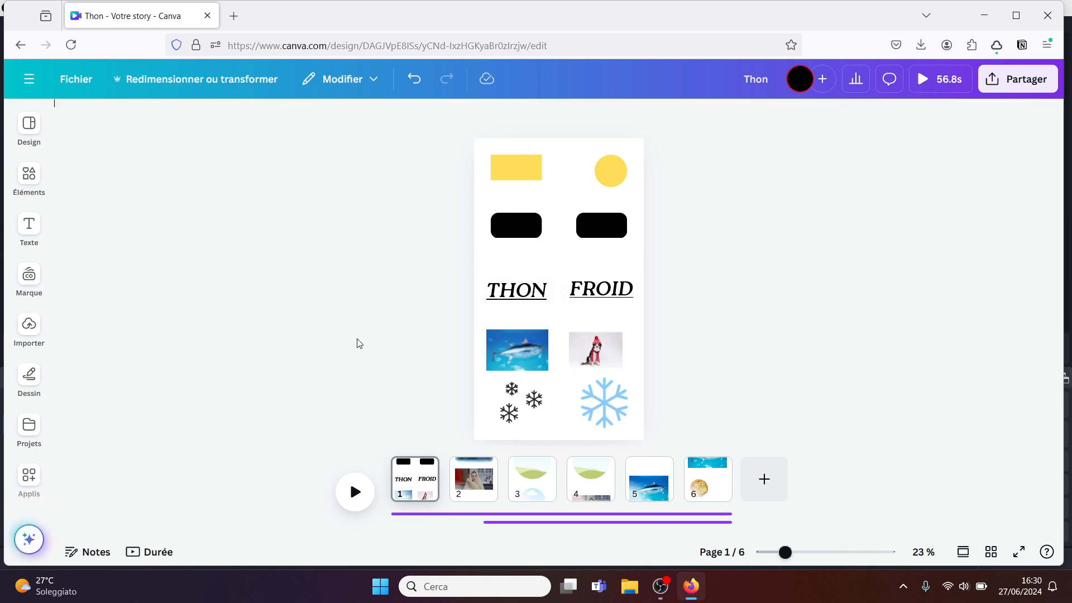
# Copy the blurred tuna image's style onto the dog photo beside it
pyautogui.click(518, 352)
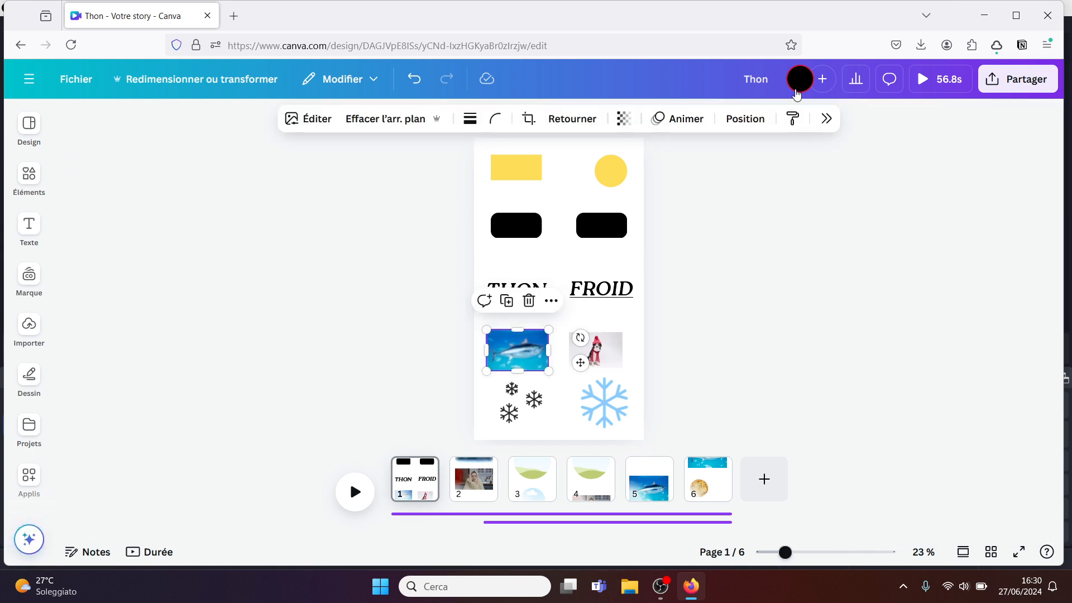
pyautogui.click(792, 120)
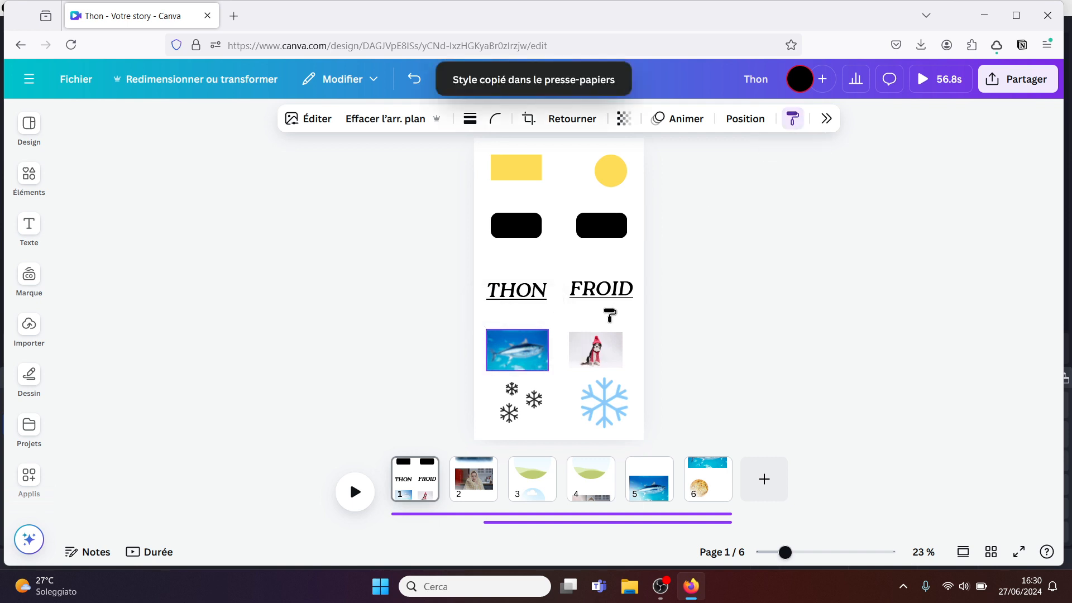
pyautogui.click(596, 350)
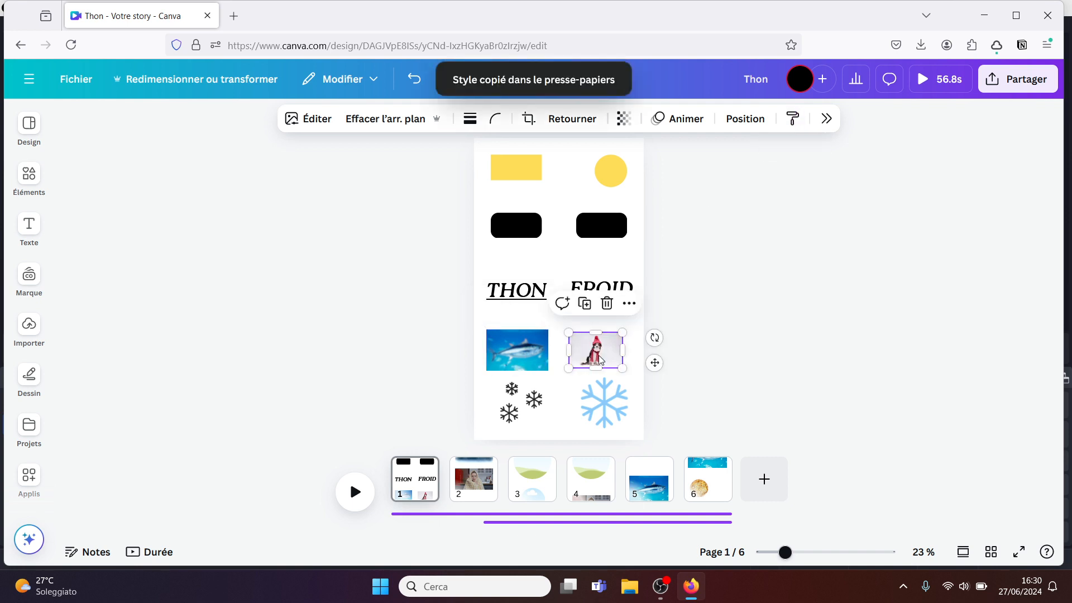
pyautogui.click(811, 338)
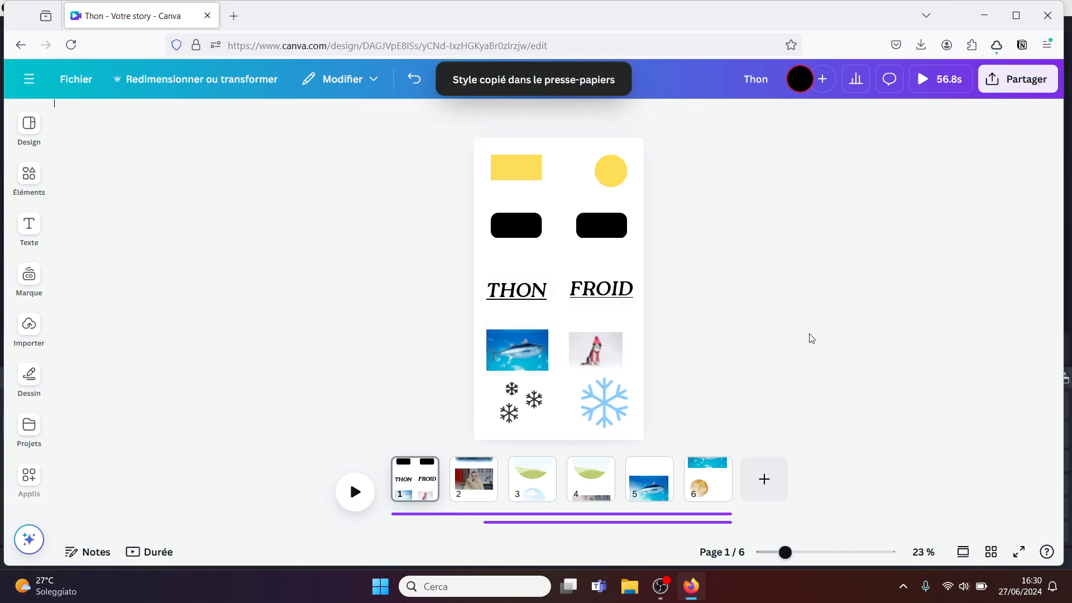
# Check the border and colour settings of the small black snowflakes and copy their style onto the large blue snowflake
pyautogui.click(532, 411)
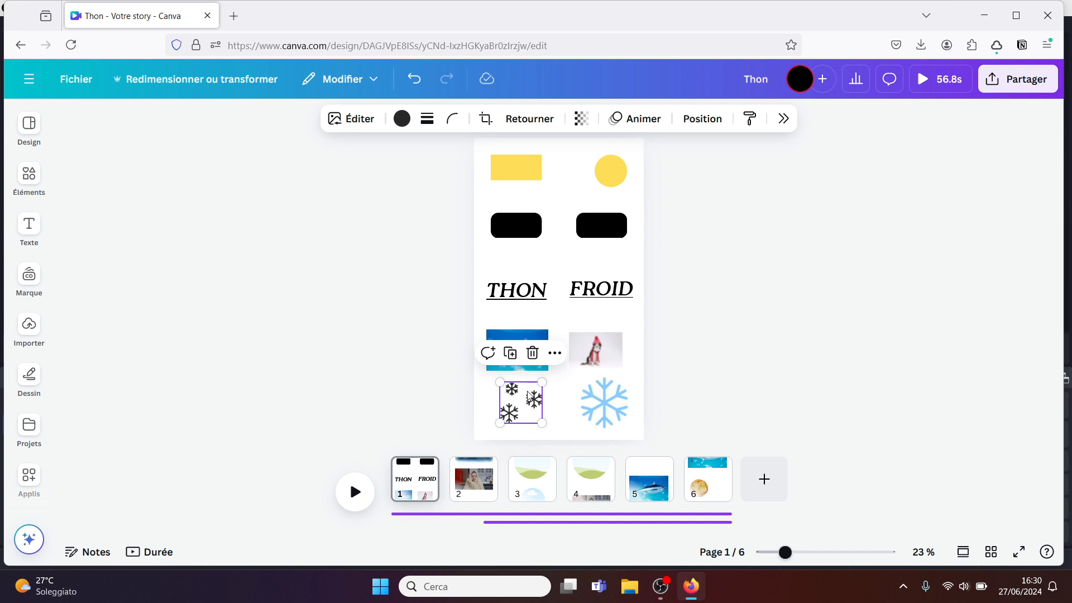
pyautogui.click(427, 124)
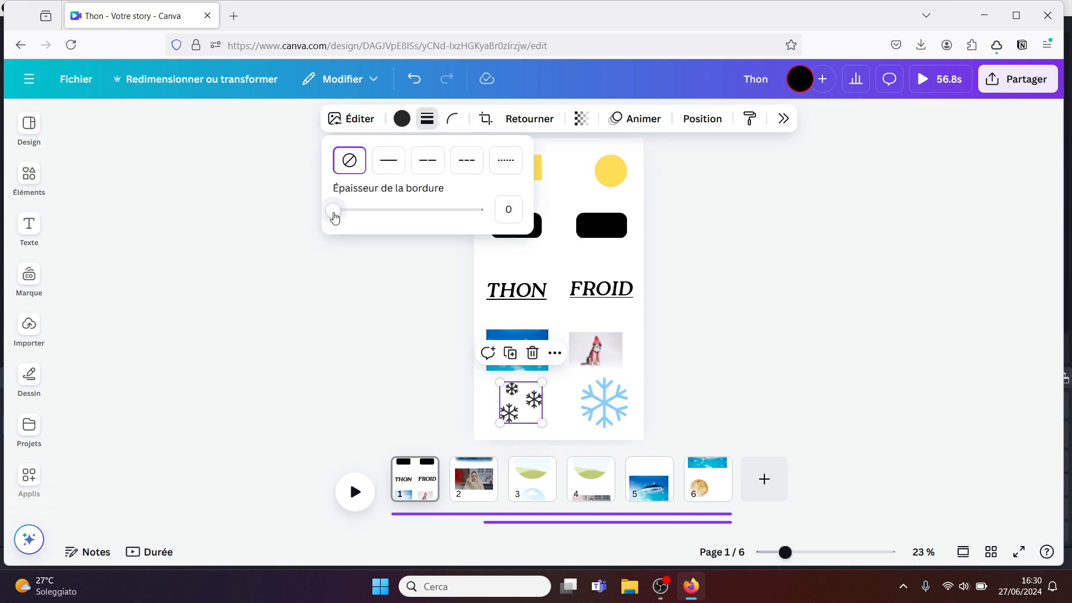
pyautogui.moveTo(334, 212)
pyautogui.mouseDown()
pyautogui.moveTo(376, 212)
pyautogui.moveTo(328, 215)
pyautogui.mouseUp()
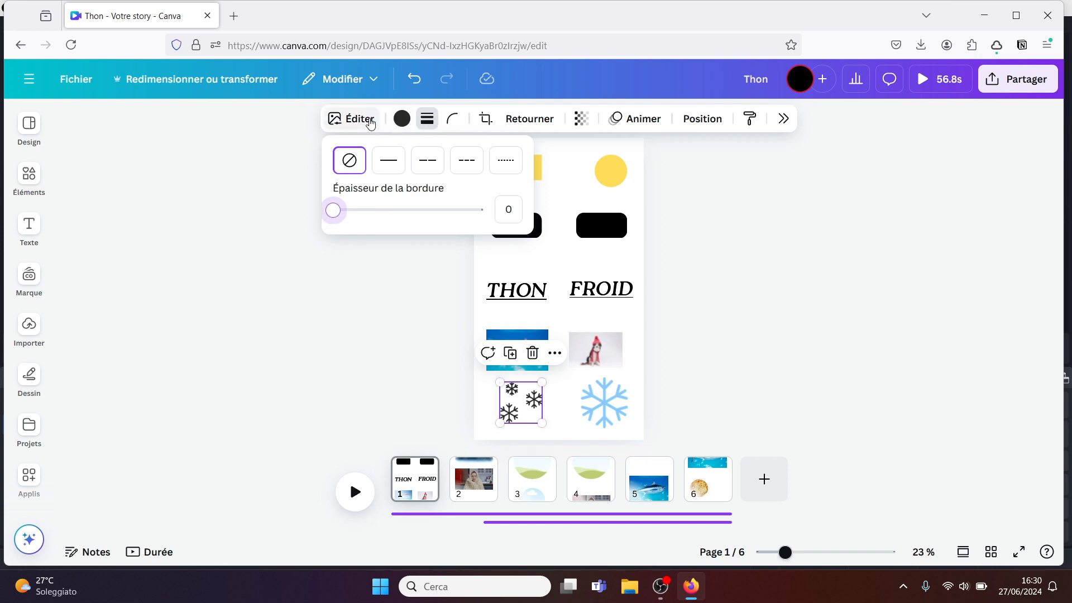
pyautogui.click(401, 119)
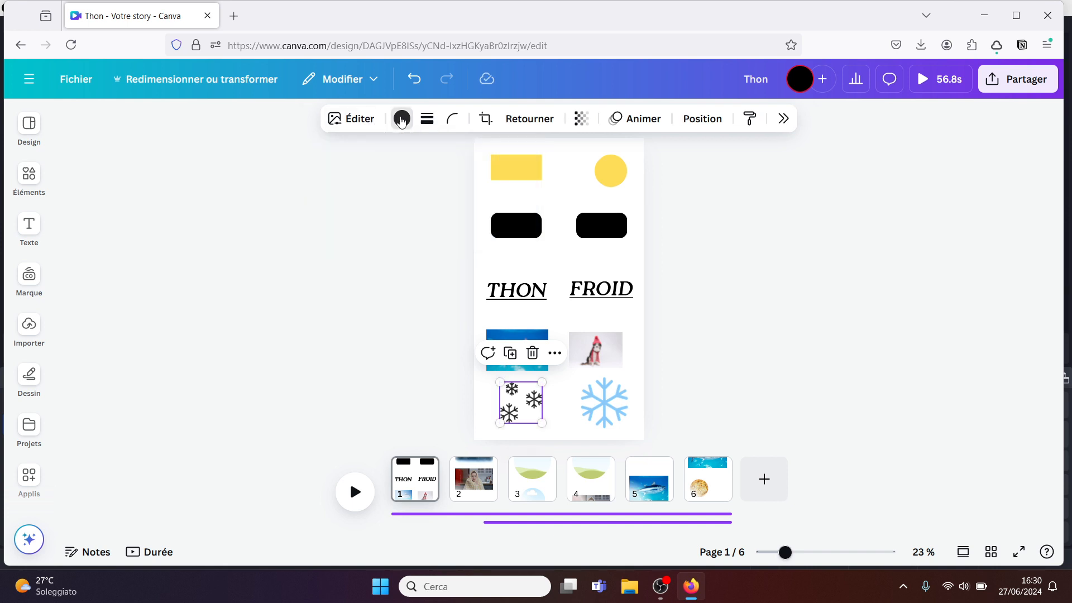
pyautogui.click(748, 120)
pyautogui.click(603, 399)
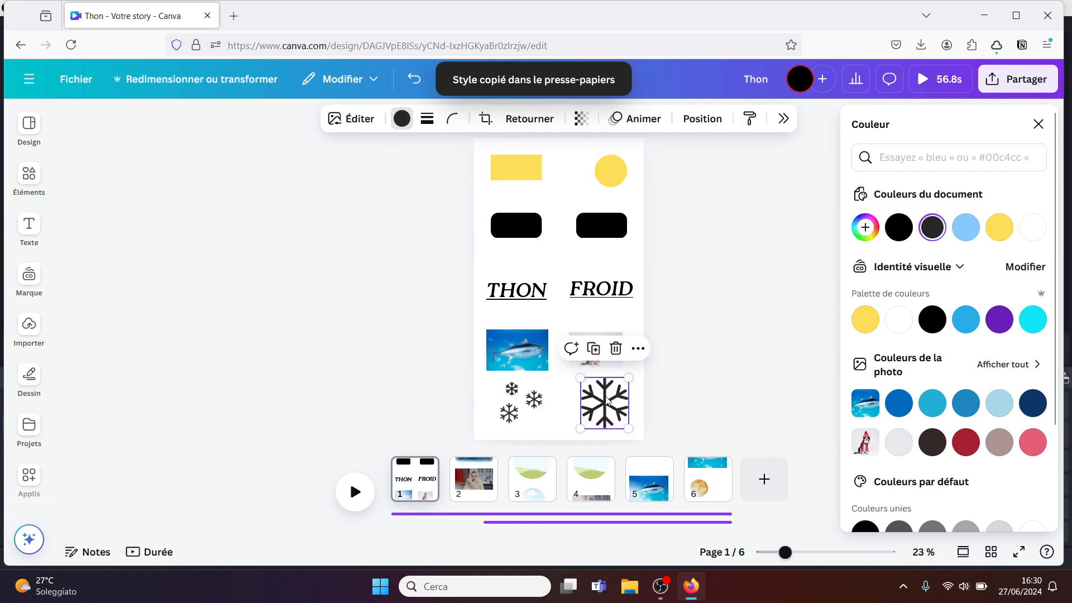
# Round the corners of the frost video on page 2 with a value of 83
pyautogui.click(473, 481)
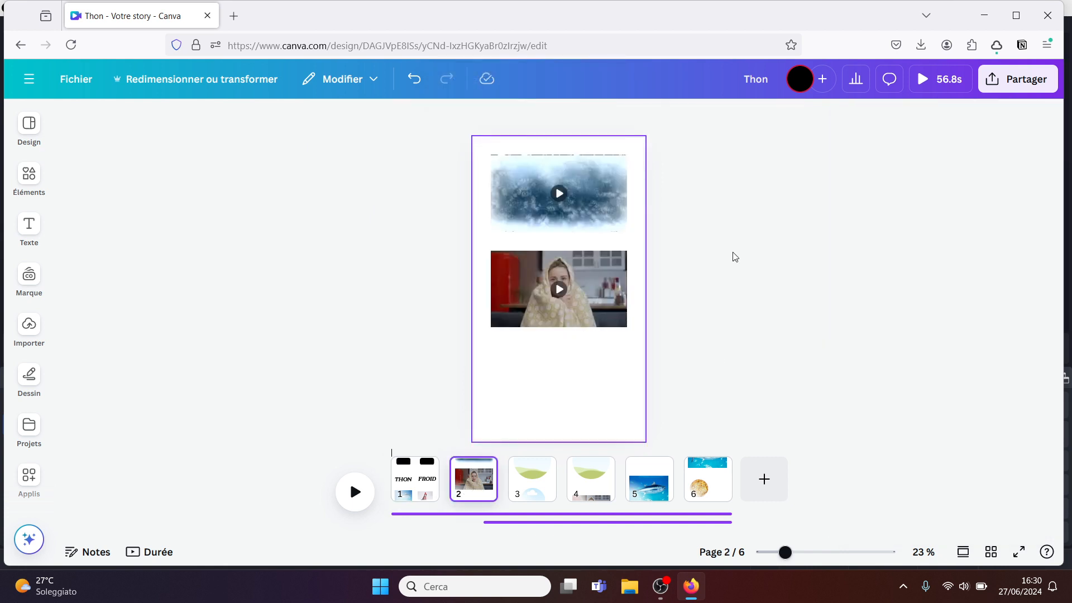
pyautogui.click(622, 222)
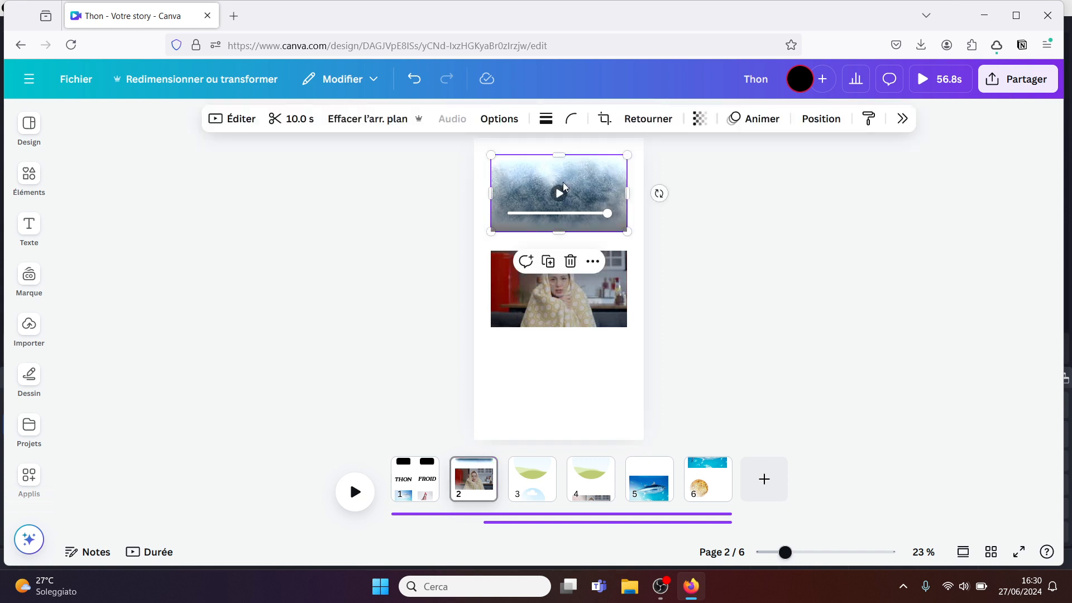
pyautogui.click(570, 120)
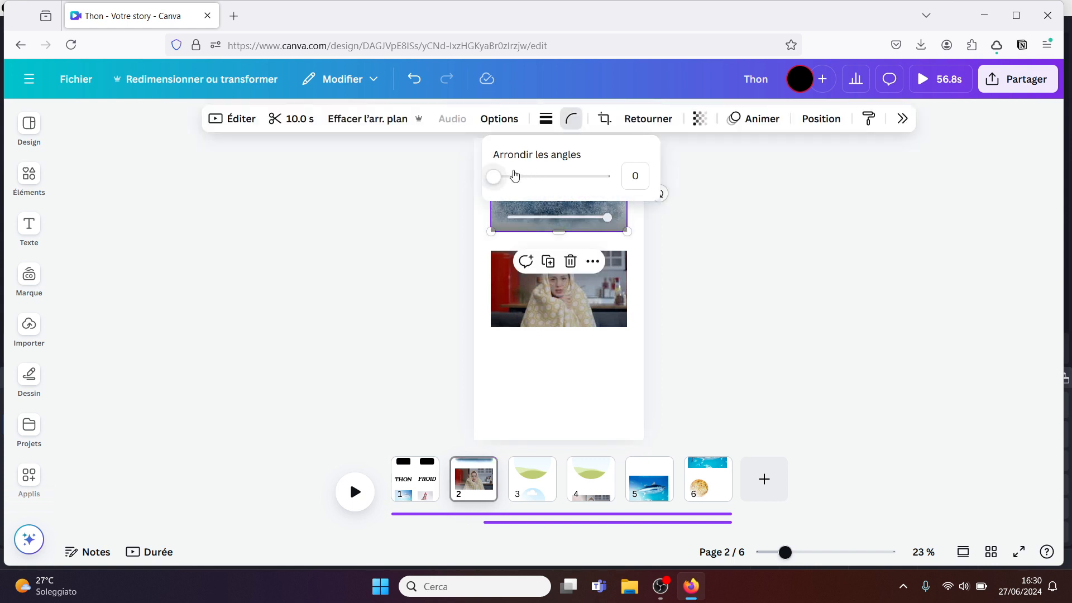
pyautogui.moveTo(496, 178); pyautogui.dragTo(591, 175)
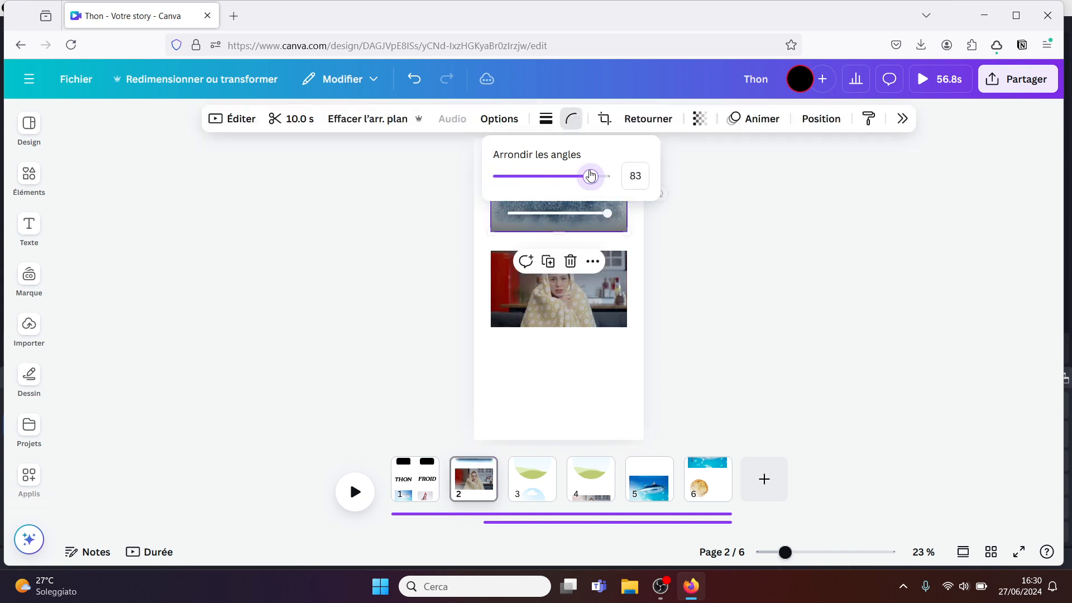
pyautogui.click(776, 246)
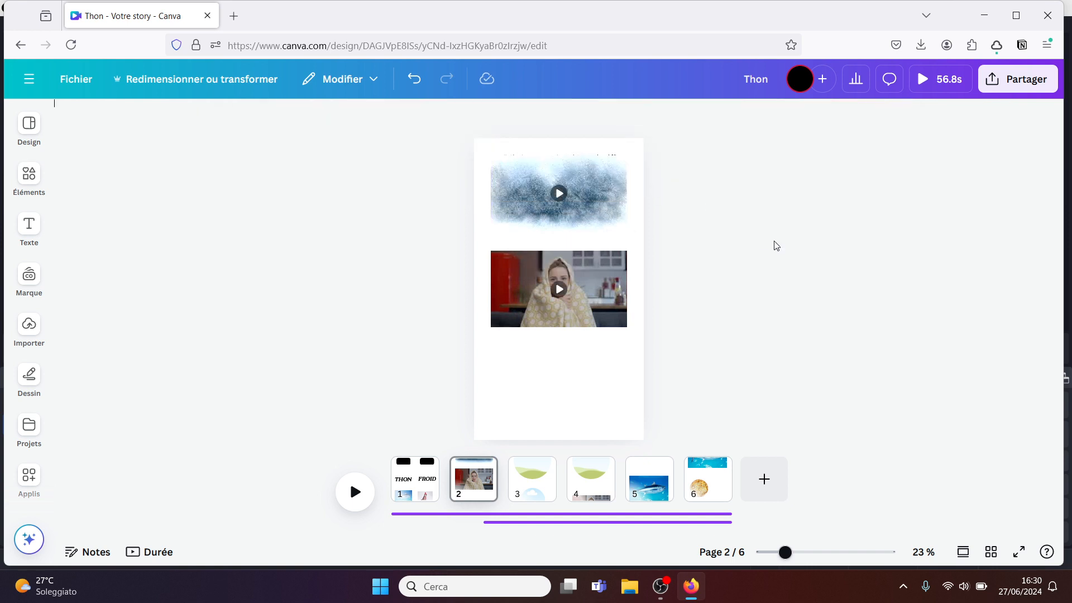
# Copy the frost video's style onto the video of the woman wrapped in a blanket
pyautogui.click(565, 166)
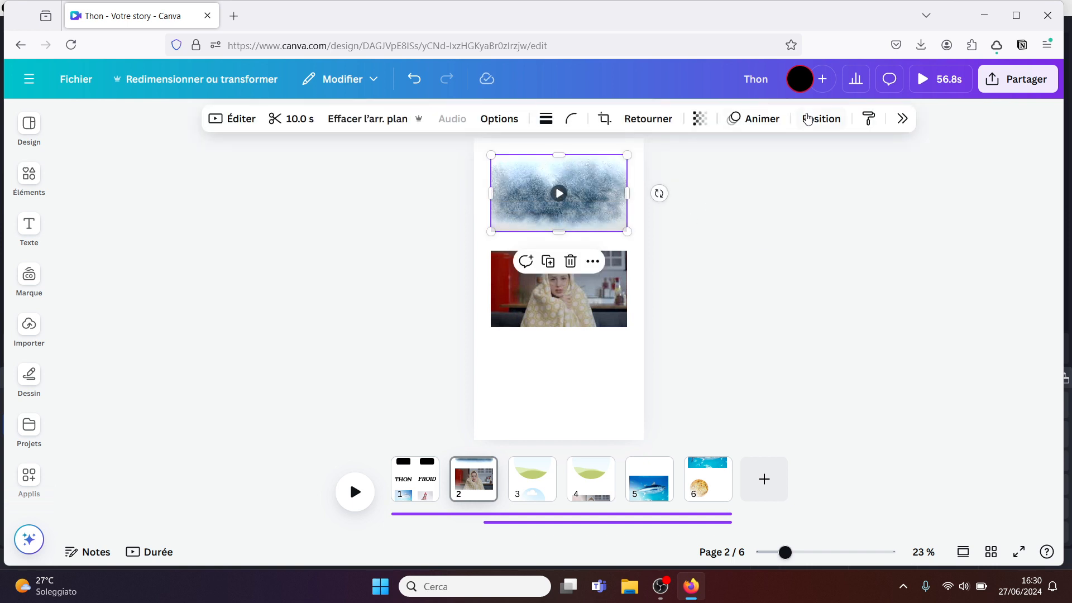
pyautogui.click(869, 123)
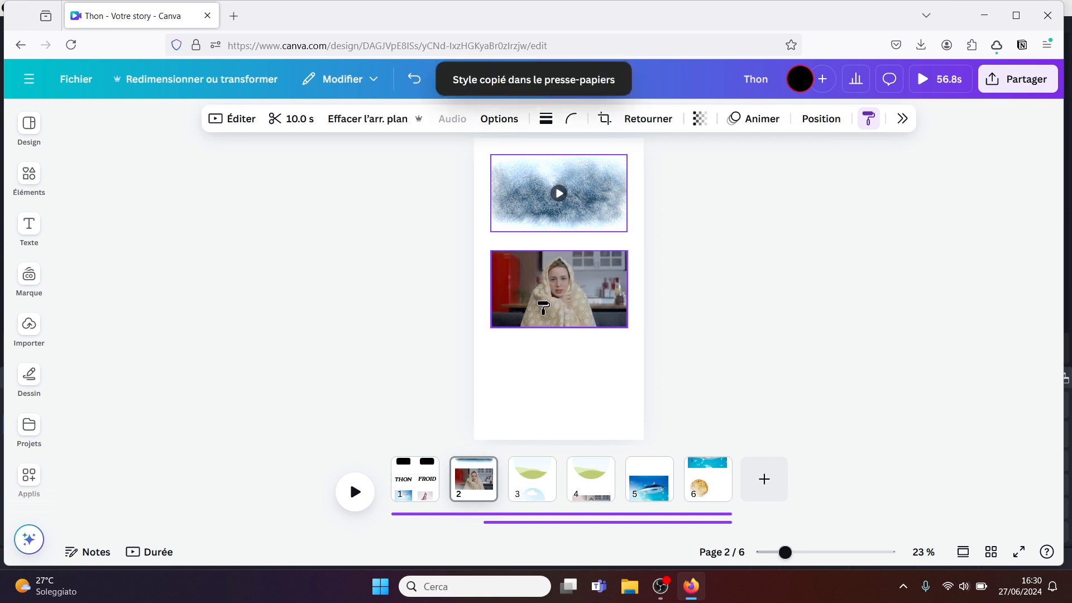
pyautogui.click(543, 311)
pyautogui.click(741, 311)
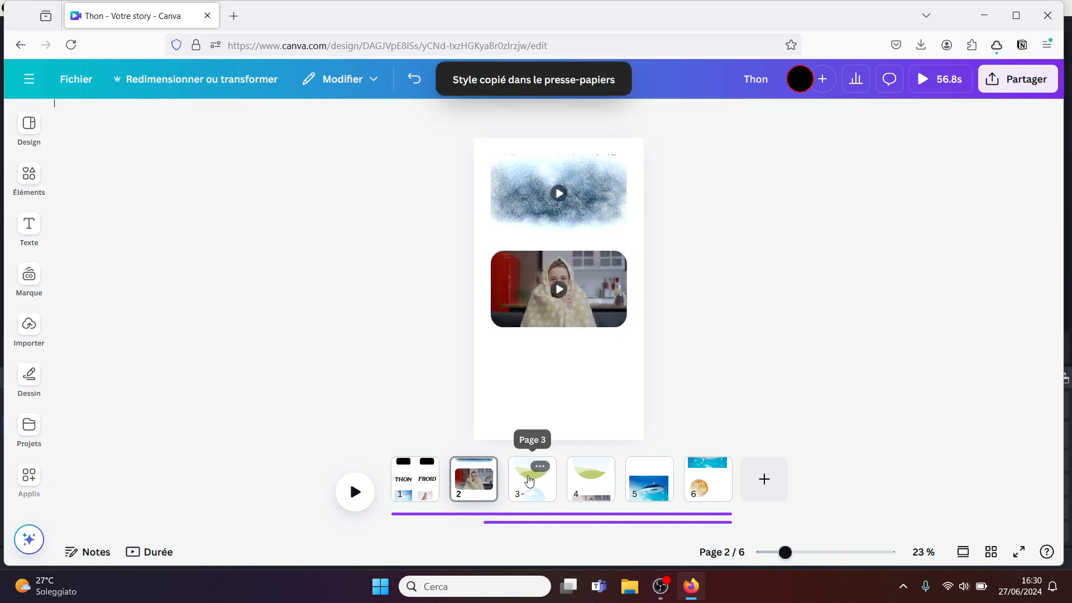
# Rotate the large circular frame on page 3 slightly clockwise and make it fully opaque
pyautogui.click(530, 474)
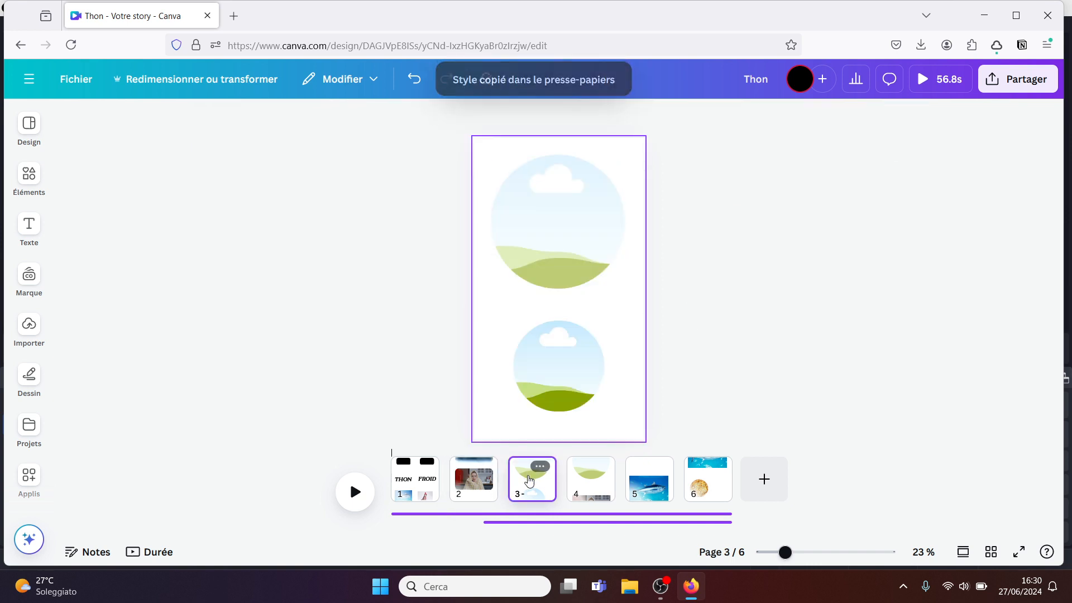
pyautogui.click(543, 209)
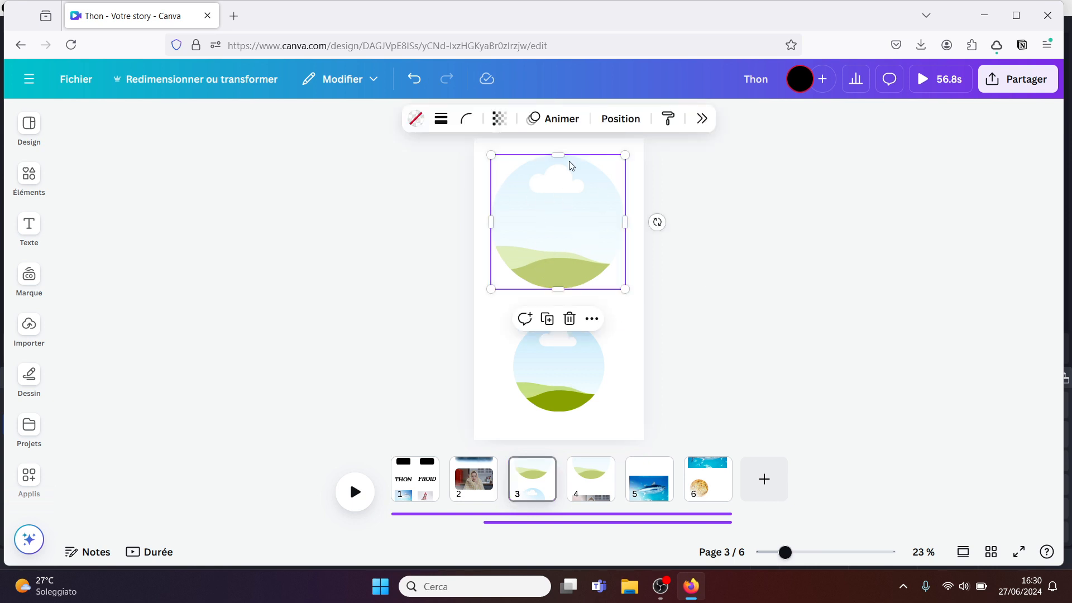
pyautogui.moveTo(657, 222); pyautogui.dragTo(657, 225)
pyautogui.click(557, 201)
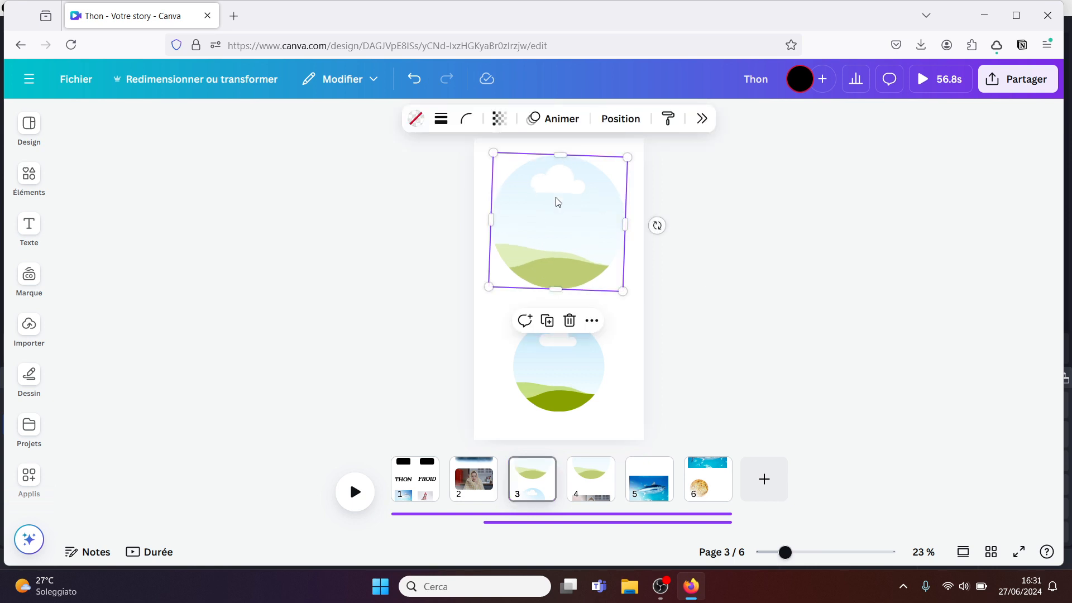
pyautogui.click(499, 119)
pyautogui.moveTo(489, 175); pyautogui.dragTo(632, 173)
pyautogui.click(774, 207)
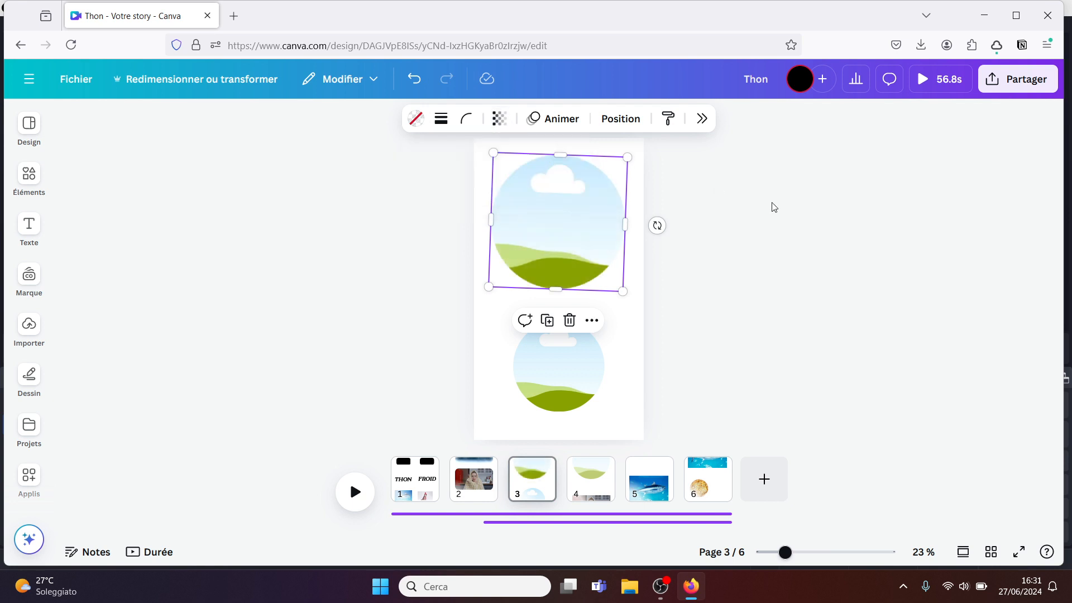
pyautogui.click(774, 207)
# Reduce the large circular frame's opacity until it is almost fully transparent
pyautogui.click(573, 366)
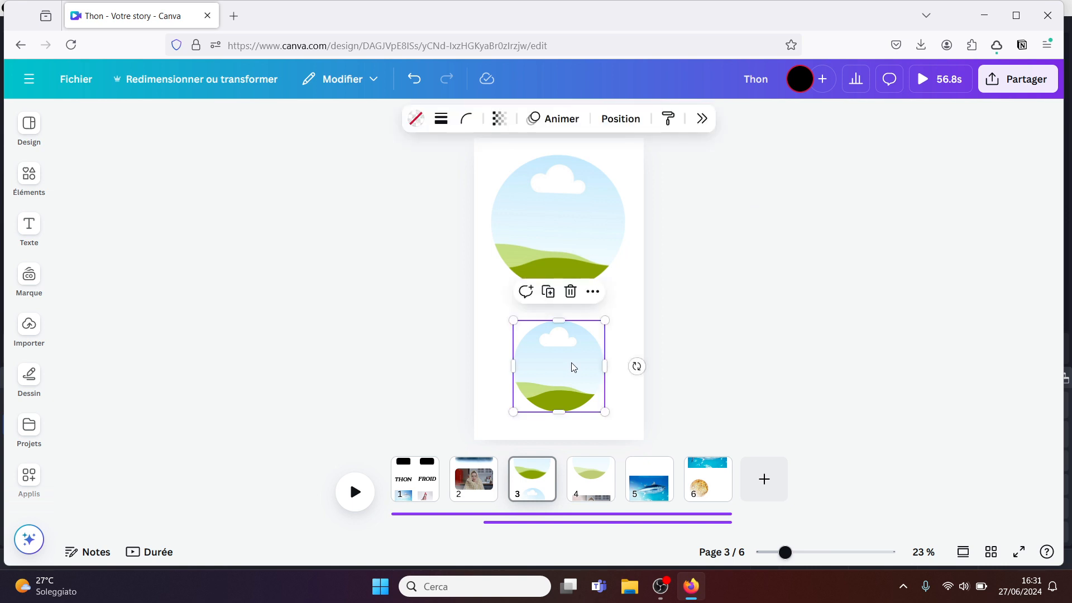
pyautogui.click(551, 244)
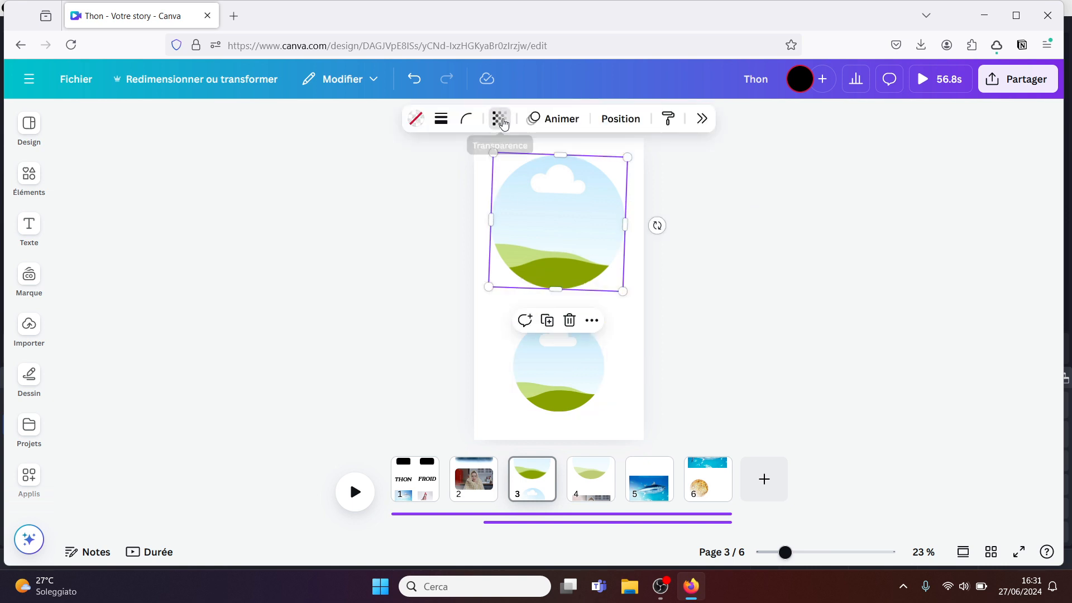
pyautogui.click(499, 118)
pyautogui.moveTo(537, 178); pyautogui.dragTo(438, 193)
# Copy the faded large frame's style onto the smaller circular frame below it
pyautogui.click(668, 118)
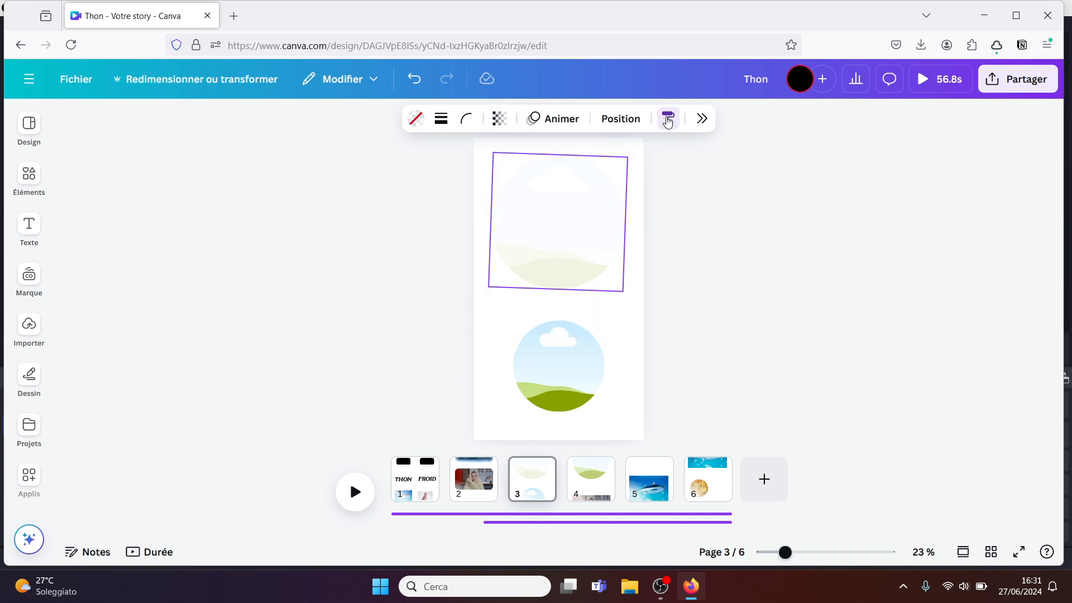
pyautogui.click(541, 360)
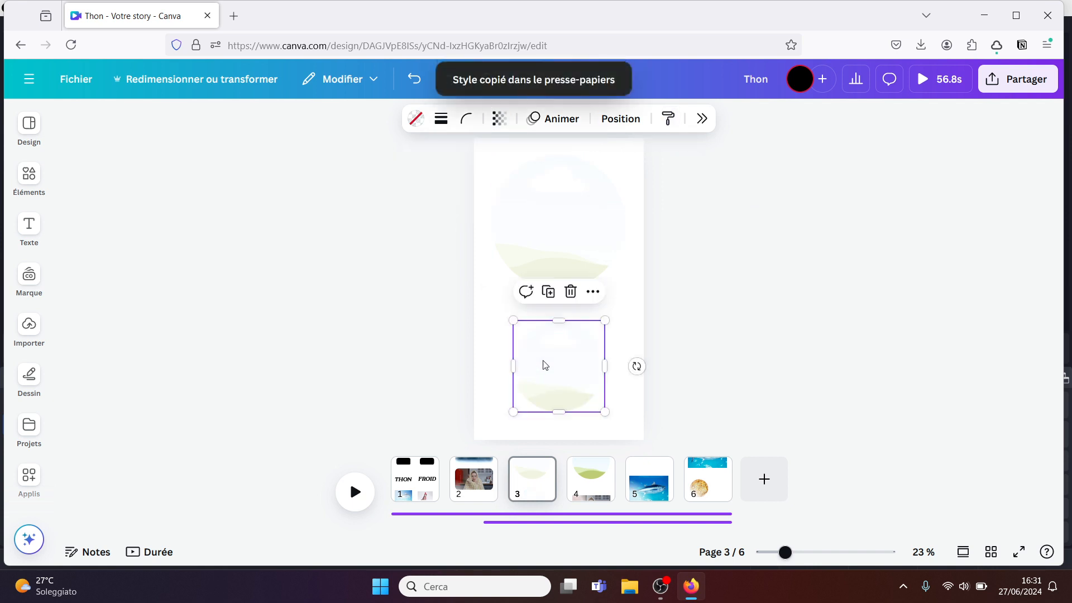
pyautogui.click(779, 309)
# Try to copy the style of the "THON" text onto the tuna image on page 5
pyautogui.click(591, 474)
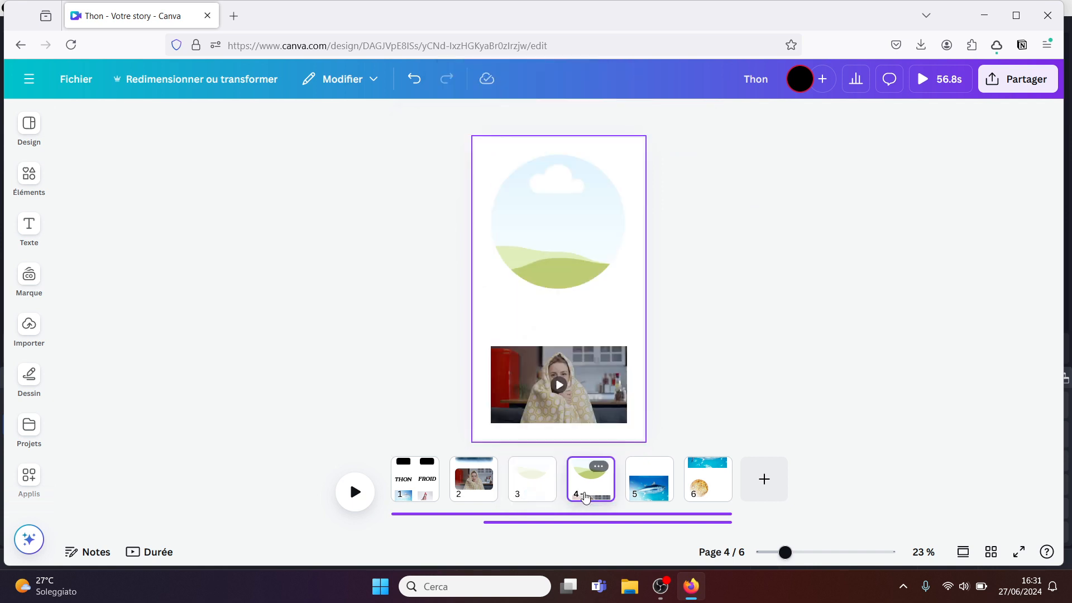
pyautogui.click(644, 491)
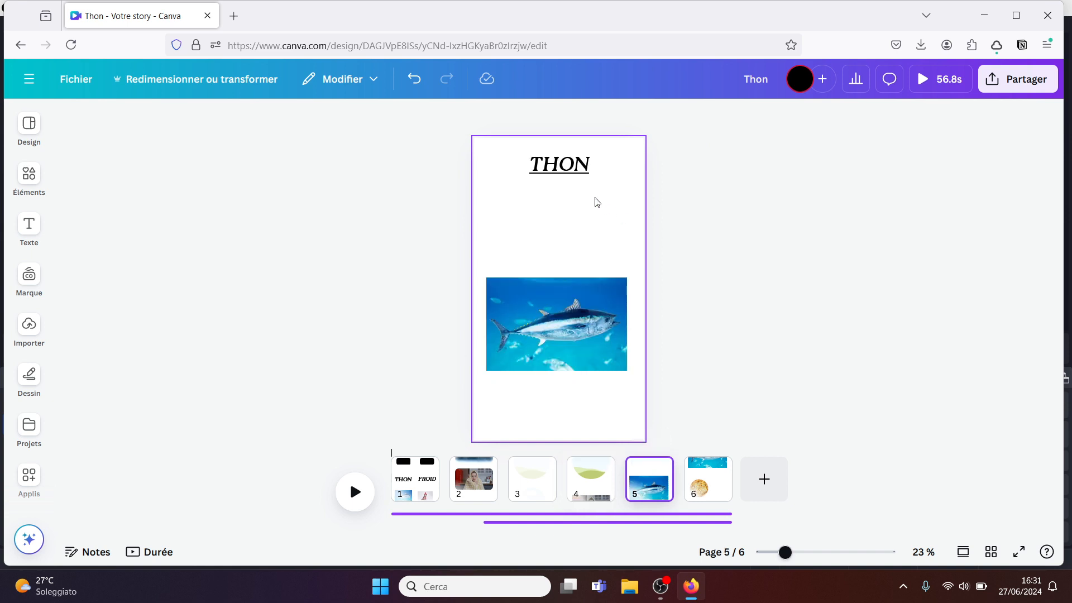
pyautogui.click(568, 171)
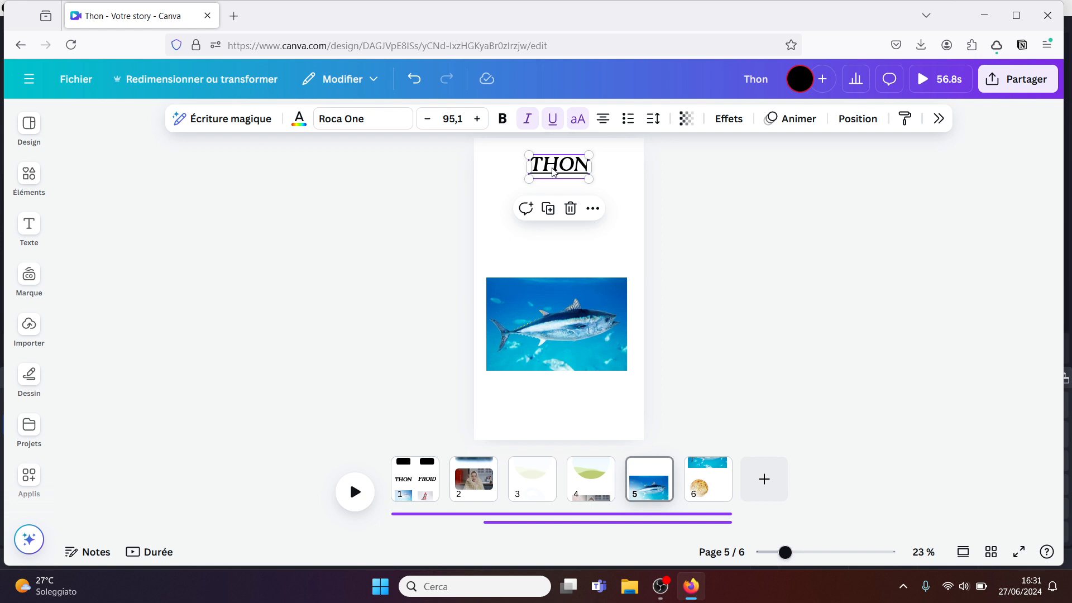
pyautogui.click(557, 337)
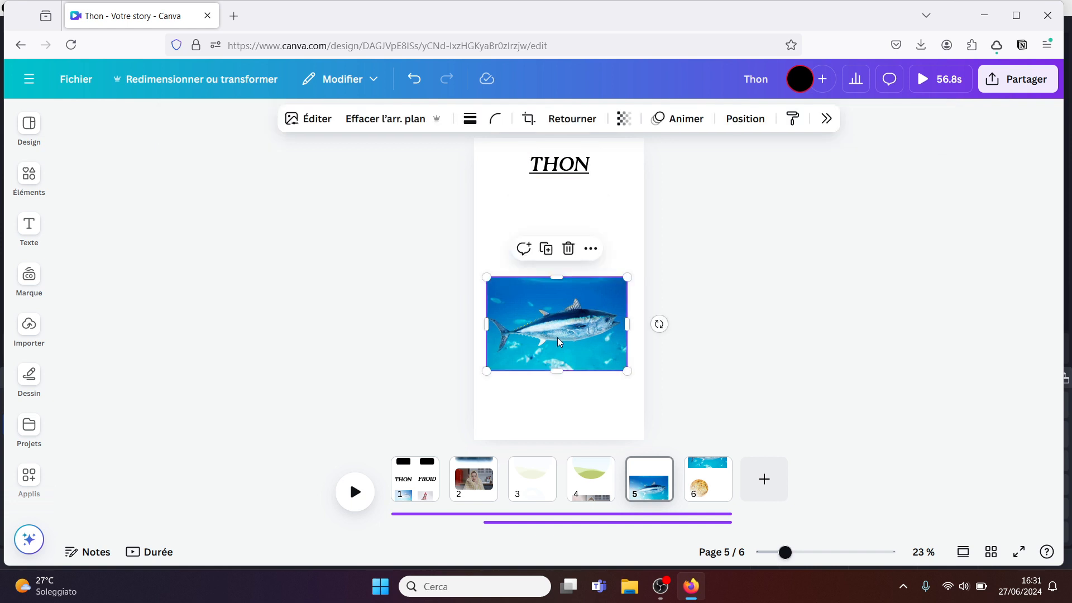
pyautogui.click(565, 161)
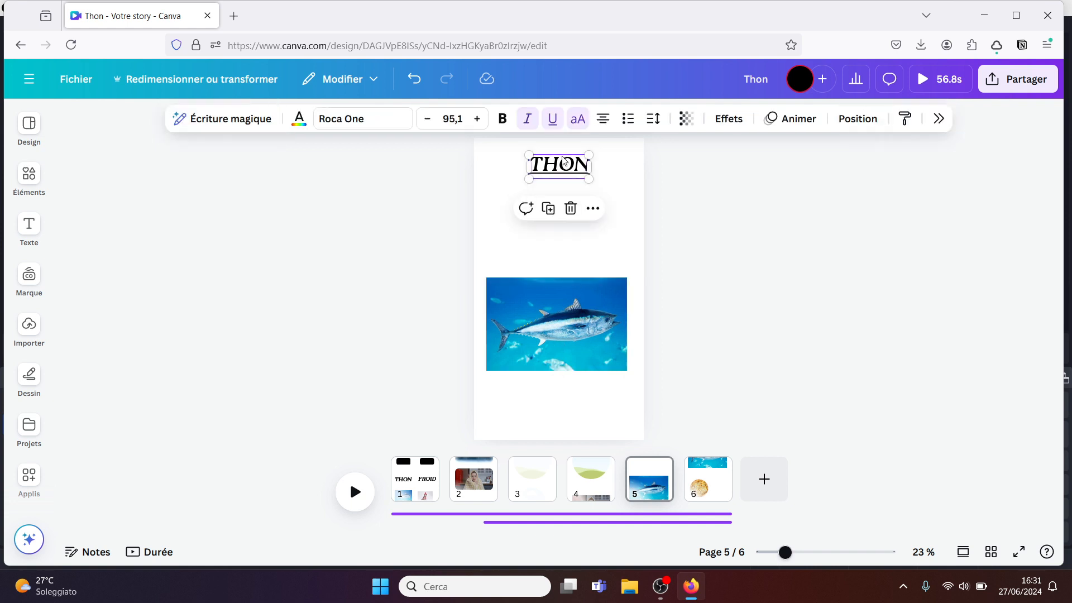
pyautogui.click(906, 119)
pyautogui.click(585, 322)
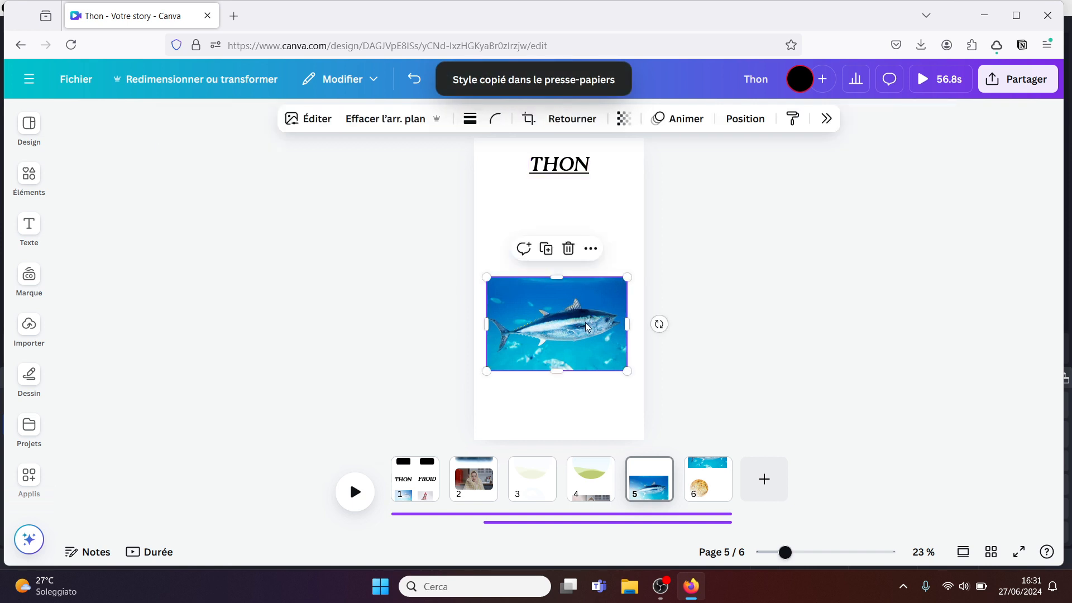
pyautogui.click(757, 295)
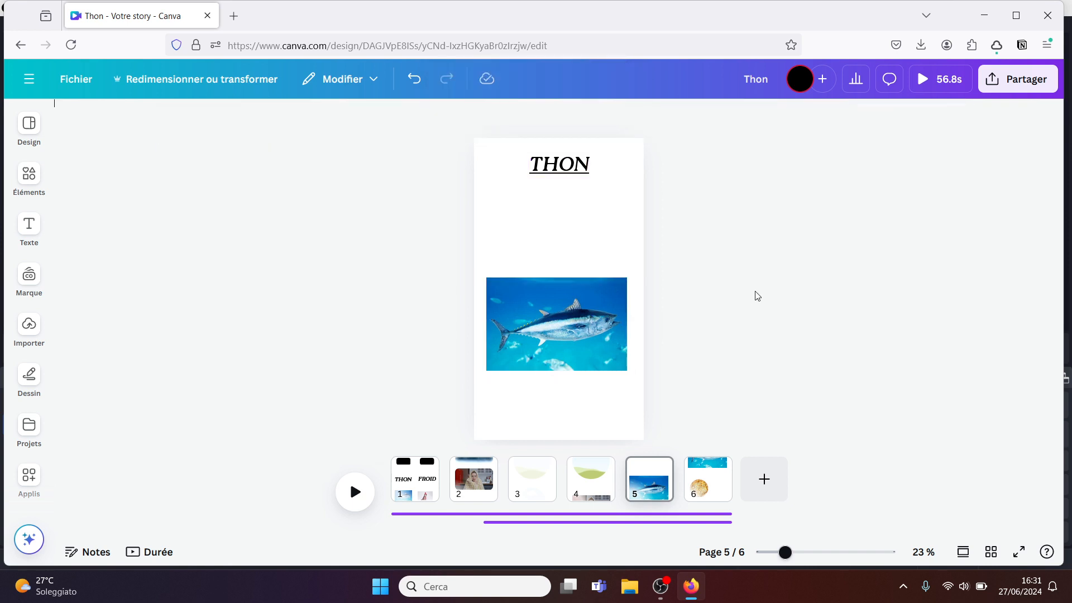
# Set the brightness (Luminosité) of the tuna image on page 6 to -100 for the entire image
pyautogui.click(705, 474)
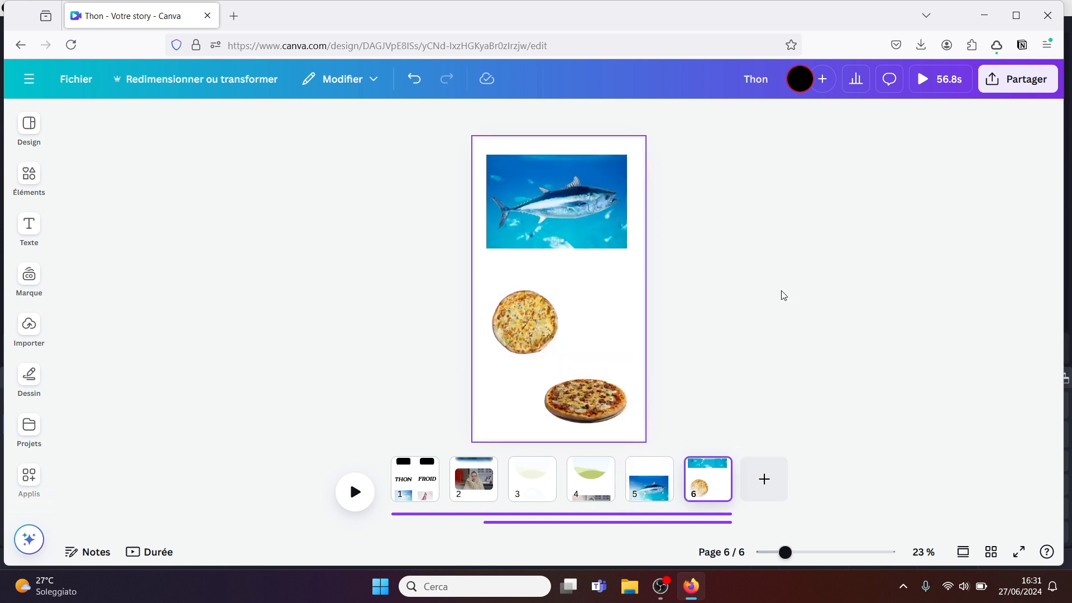
pyautogui.click(593, 184)
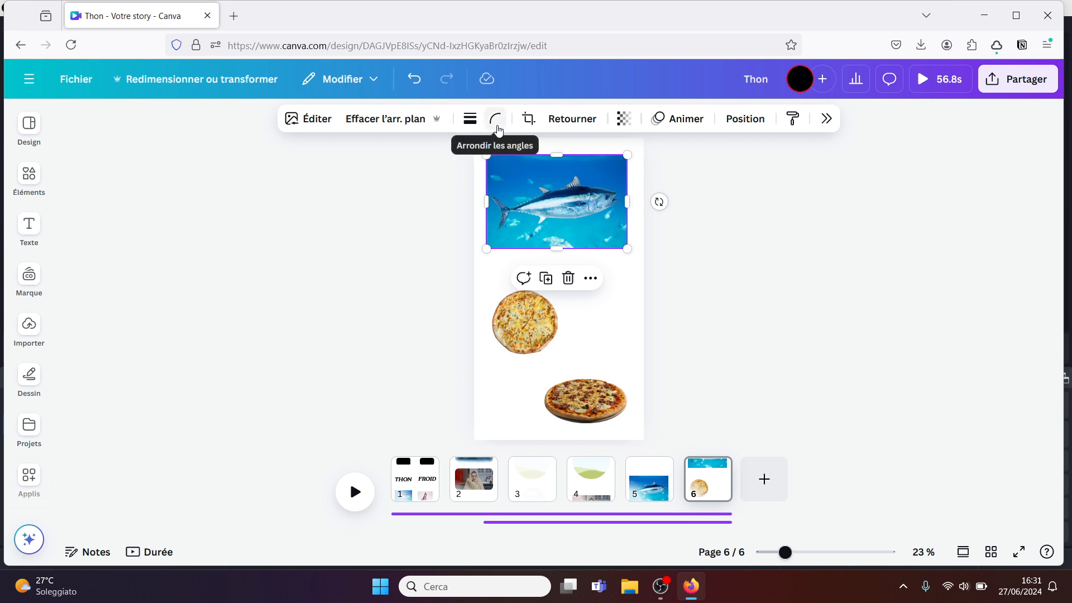
pyautogui.click(310, 130)
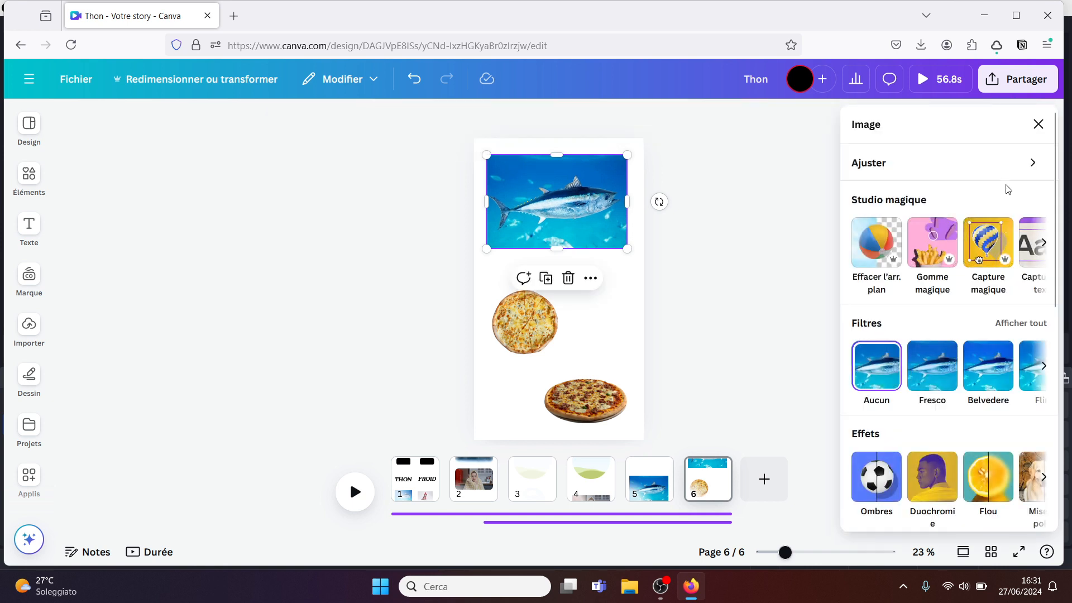
pyautogui.click(1022, 165)
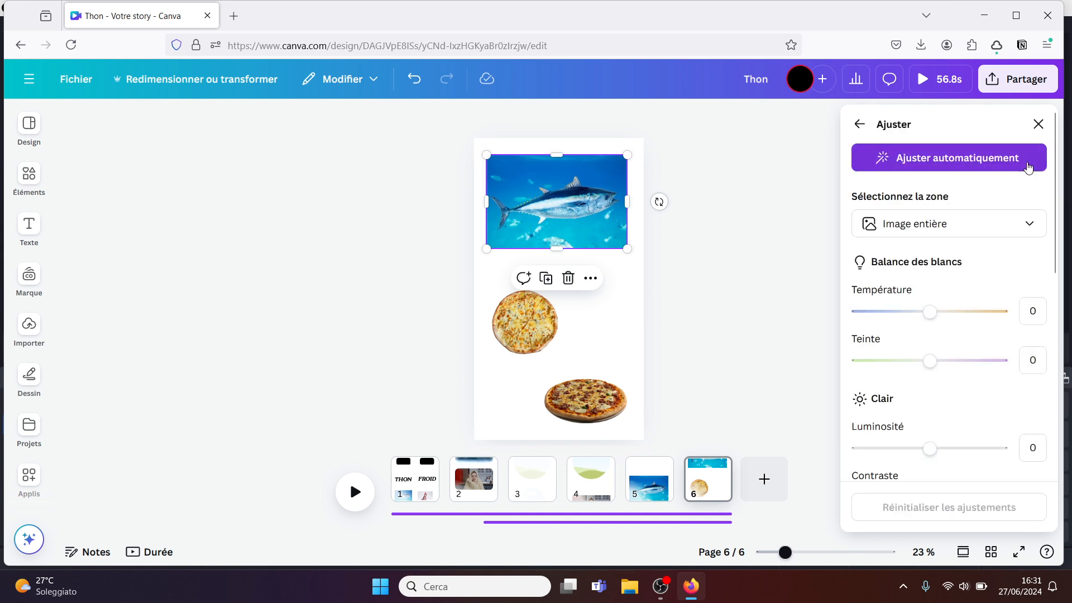
pyautogui.scroll(-3, 993, 235)
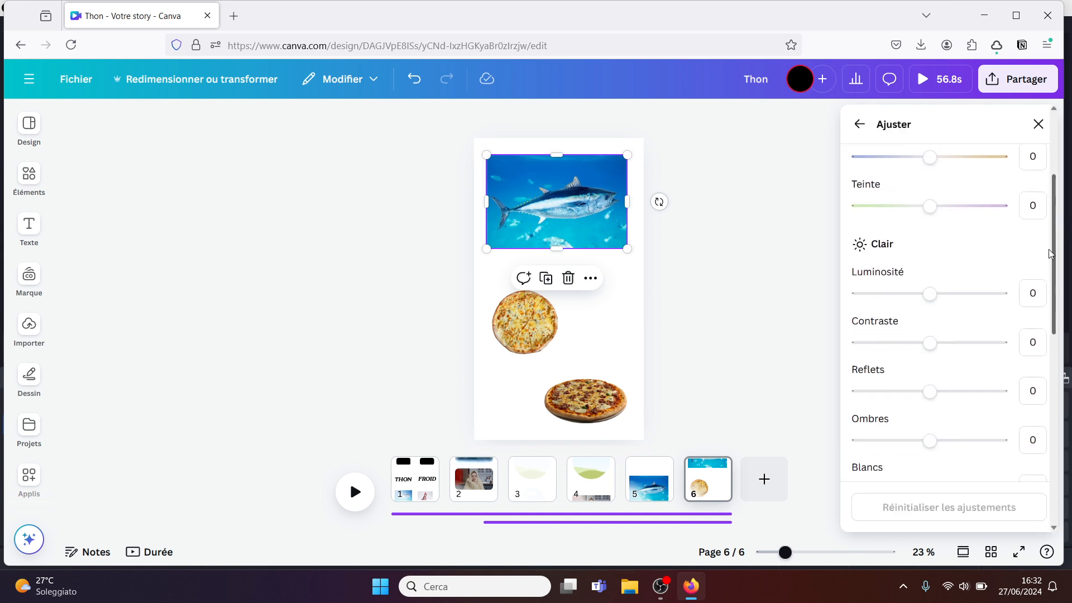
pyautogui.moveTo(931, 287); pyautogui.dragTo(837, 294)
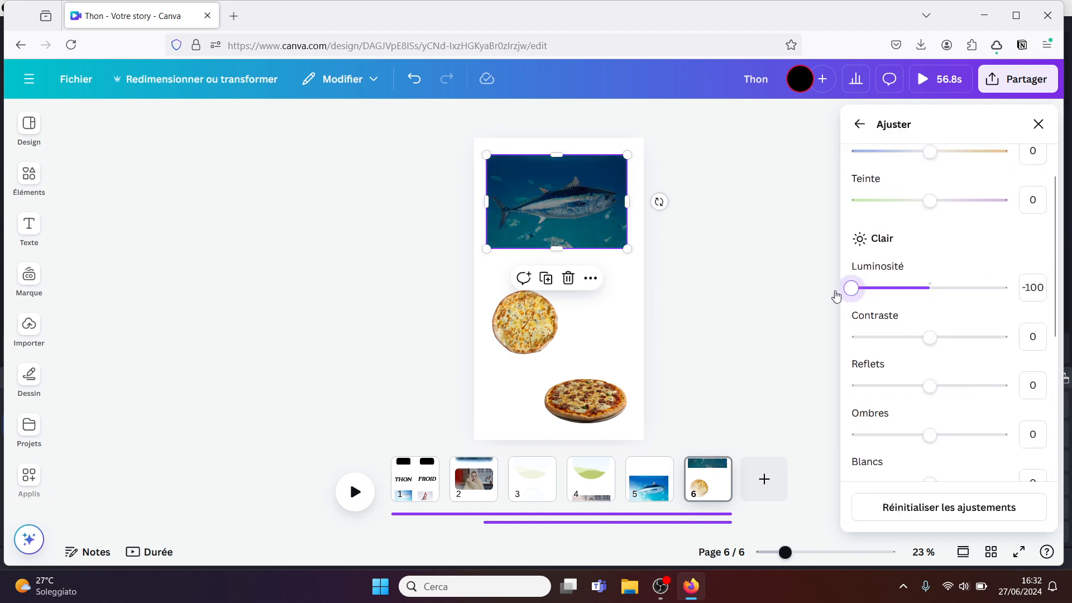
pyautogui.press('Escape')
pyautogui.press('Escape')
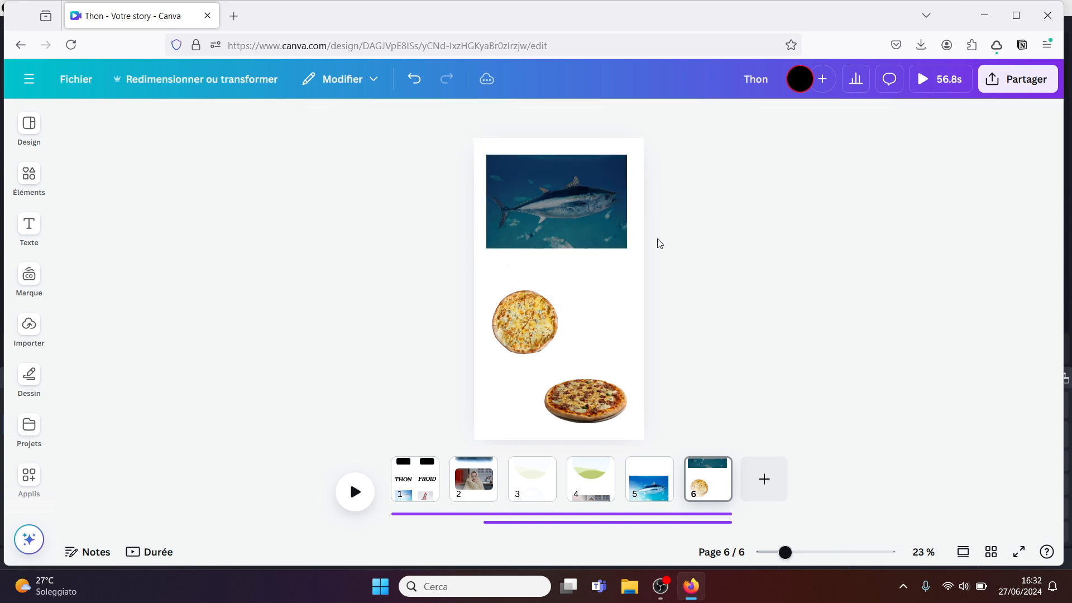
# Copy the darkened tuna image's style onto the upper pizza image
pyautogui.click(588, 215)
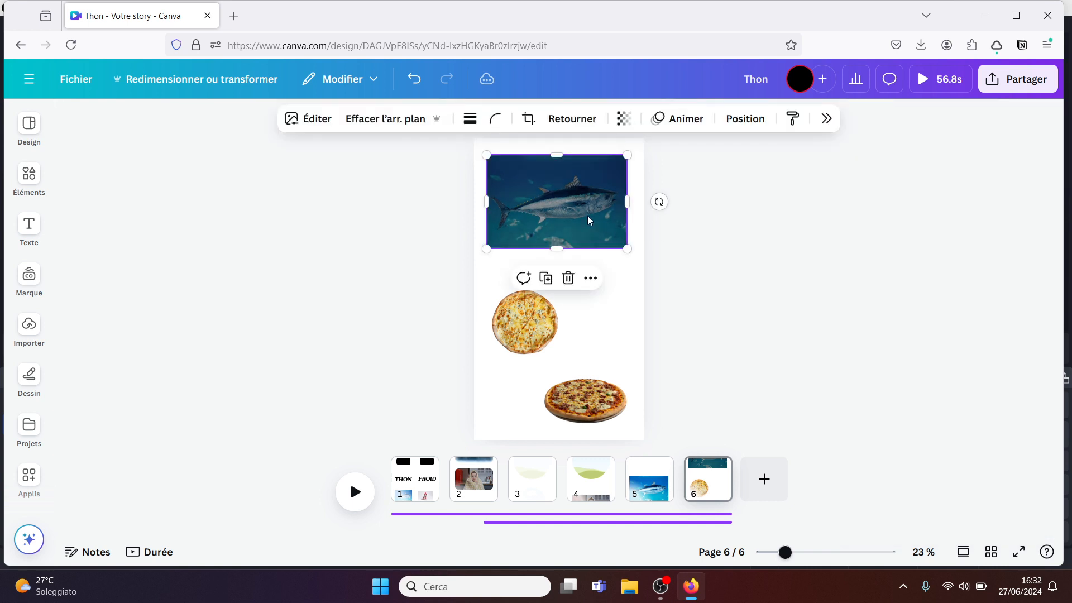
pyautogui.click(792, 119)
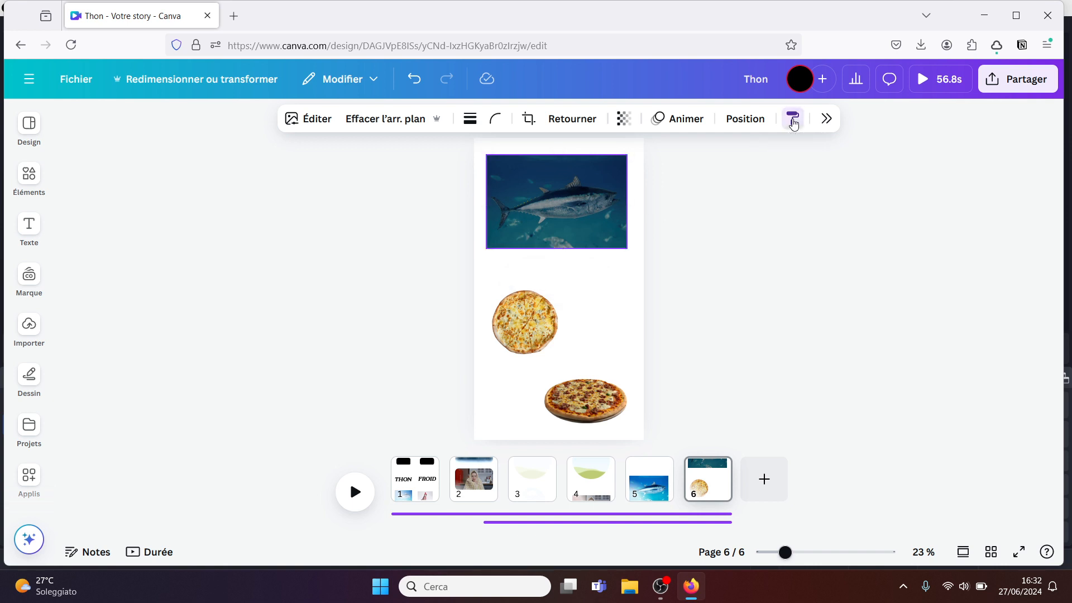
pyautogui.click(535, 320)
pyautogui.click(597, 401)
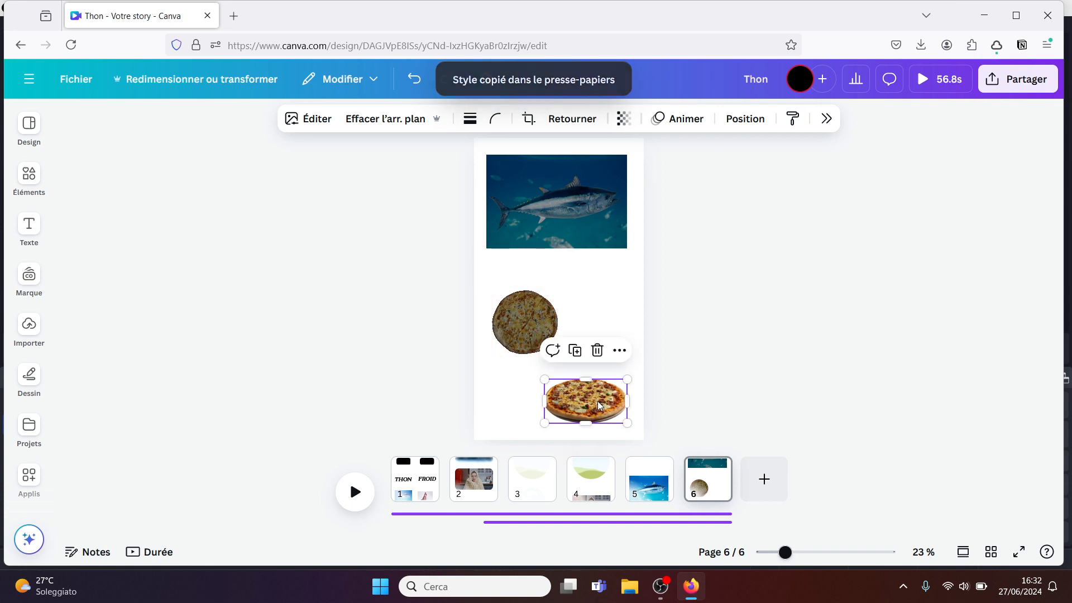
pyautogui.click(707, 352)
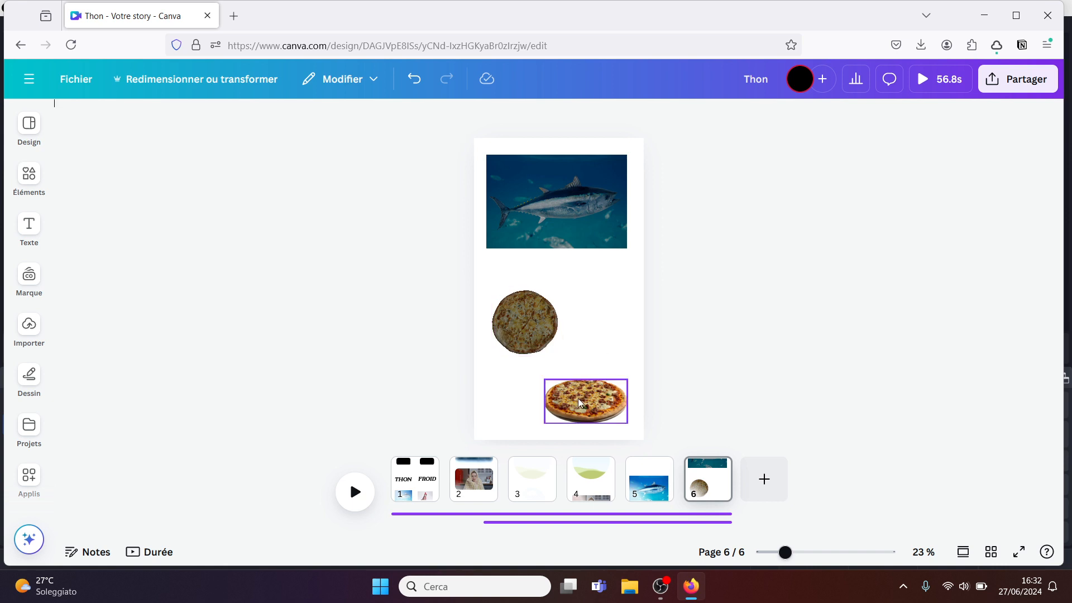
# Copy the darkened tuna image's style onto the lower pizza image on page 6
pyautogui.click(577, 217)
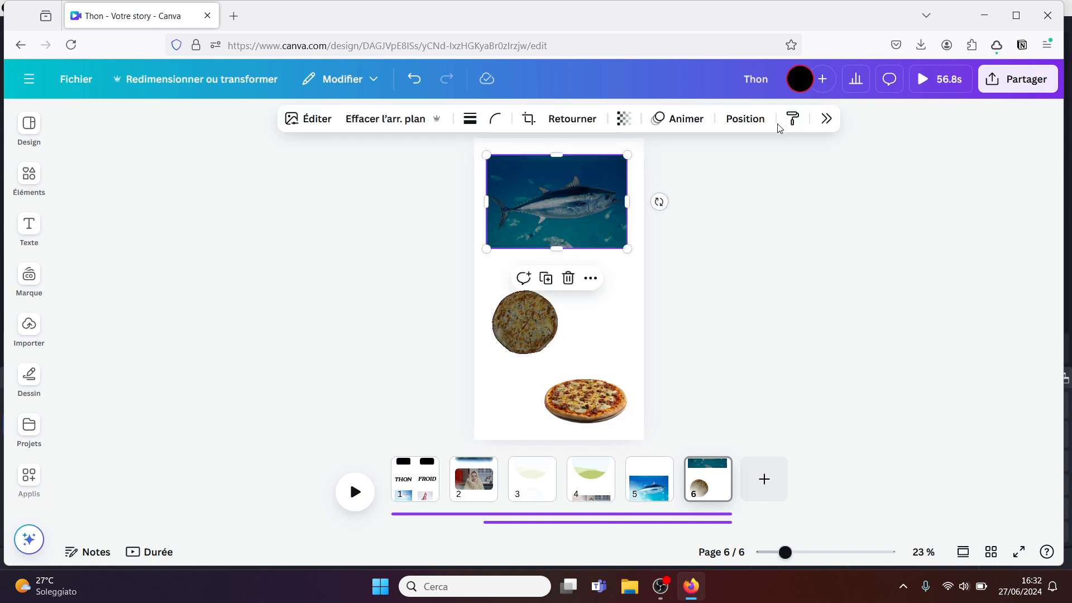
pyautogui.click(792, 118)
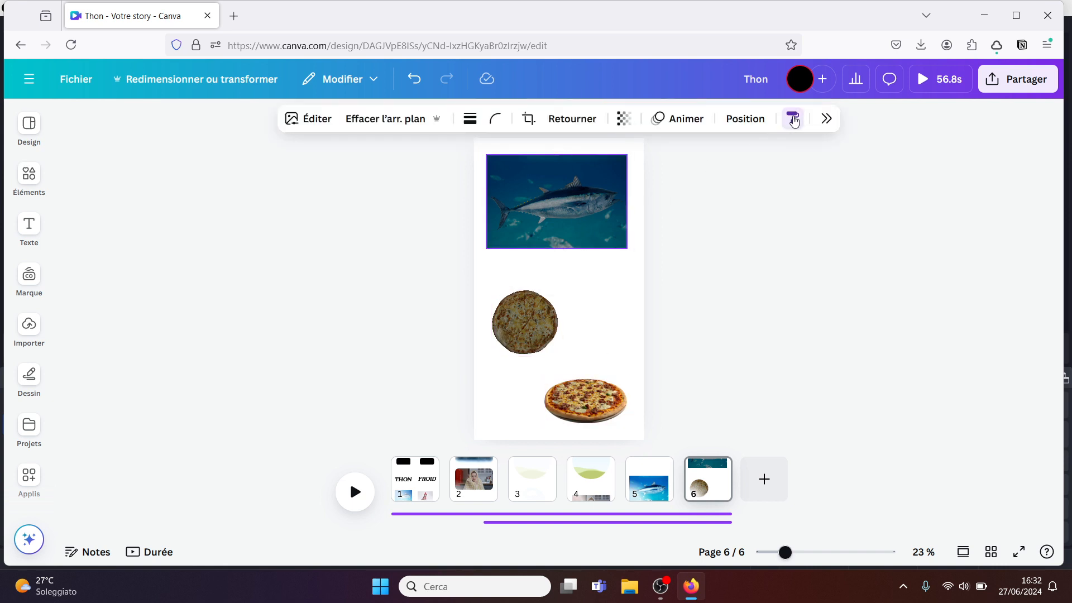
pyautogui.click(586, 401)
pyautogui.click(788, 316)
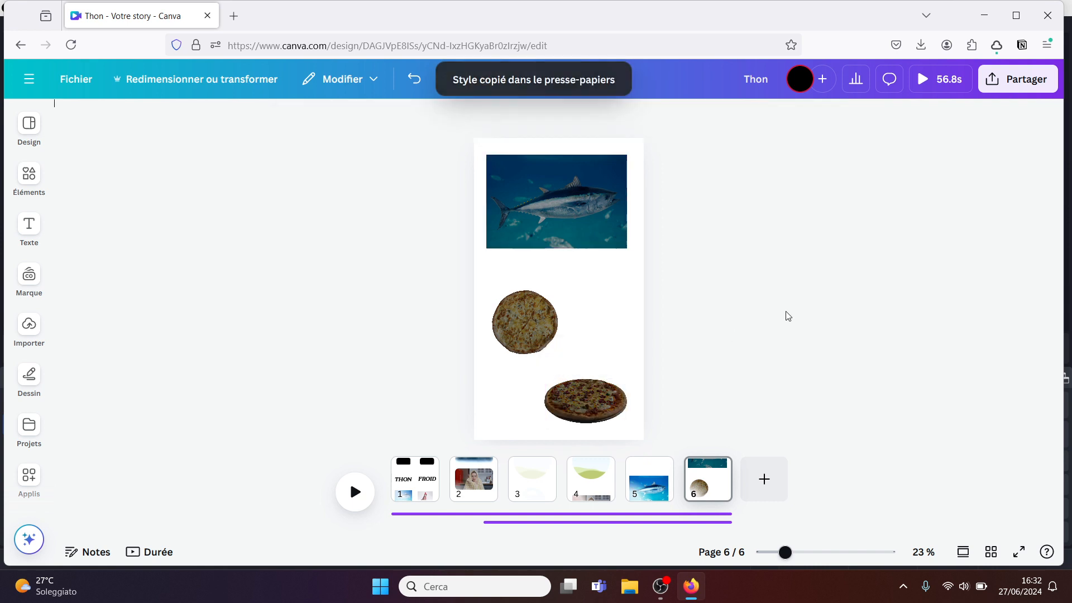
# Examine the full audio settings of both music tracks for a style-copying option
pyautogui.click(630, 513)
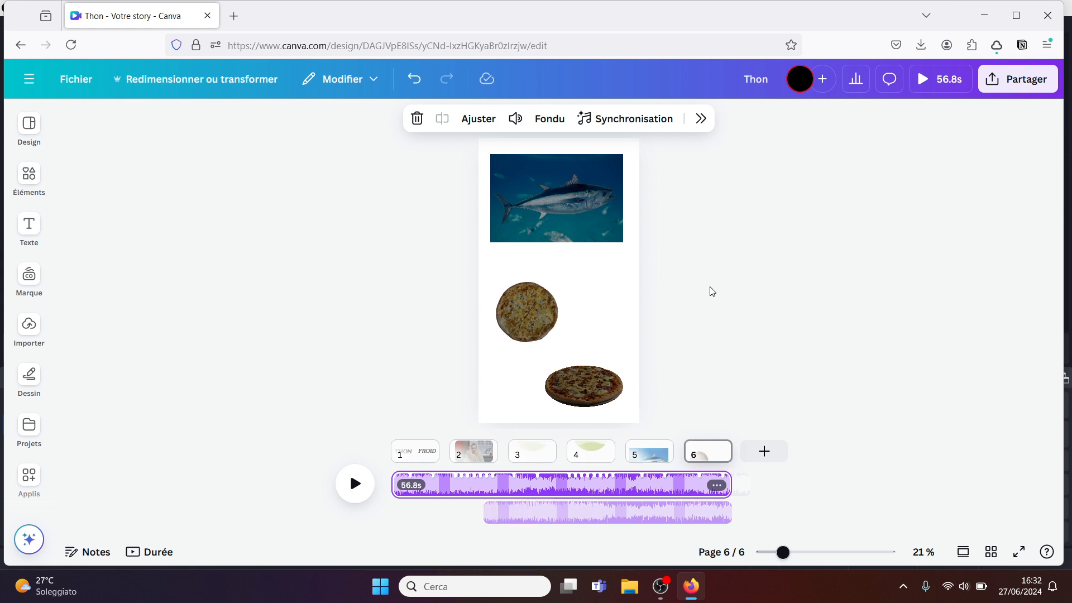
pyautogui.click(702, 122)
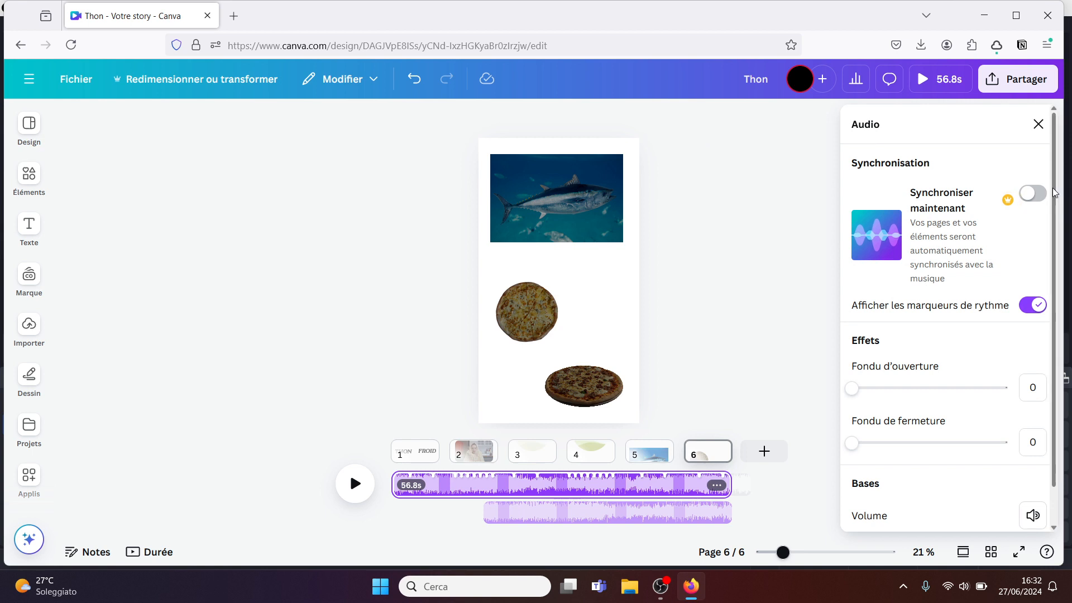
pyautogui.scroll(-1, 958, 332)
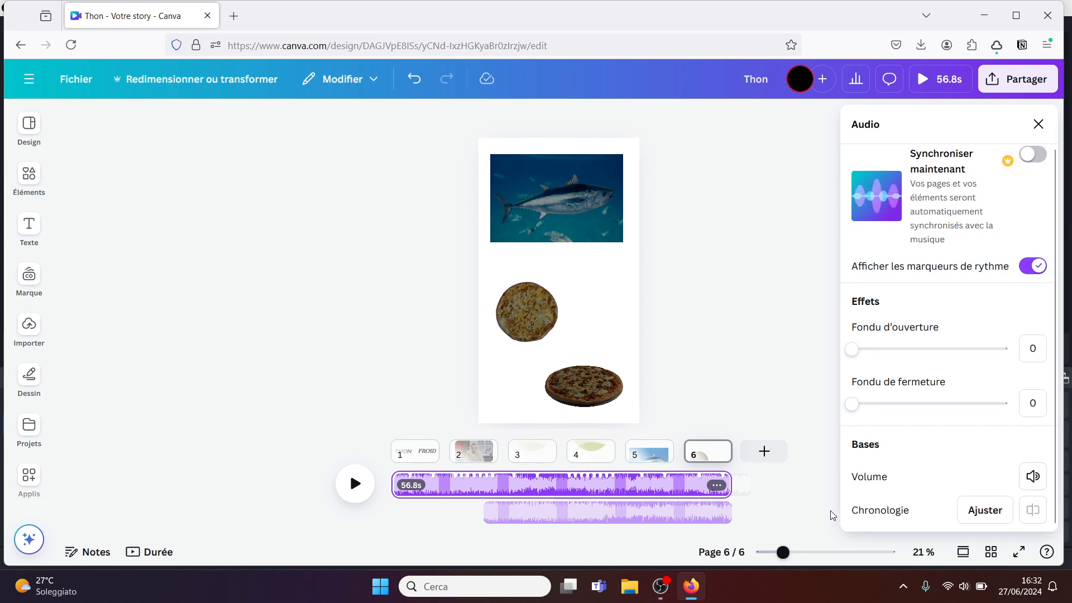
pyautogui.click(688, 515)
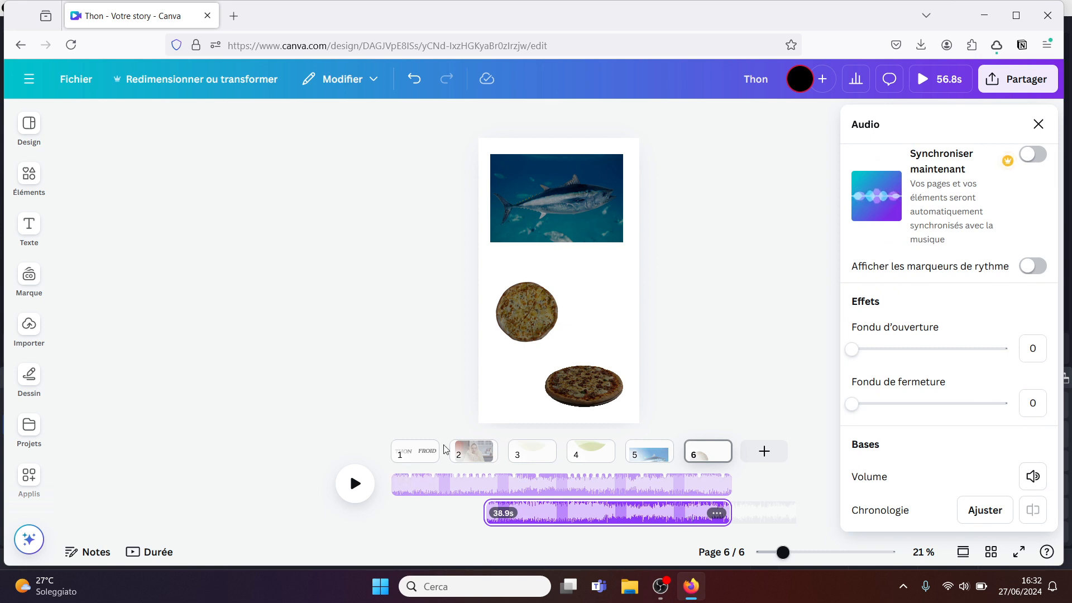
# Return to page 1 and examine the full shape settings of the left black rounded rectangle for the copy style option
pyautogui.click(425, 455)
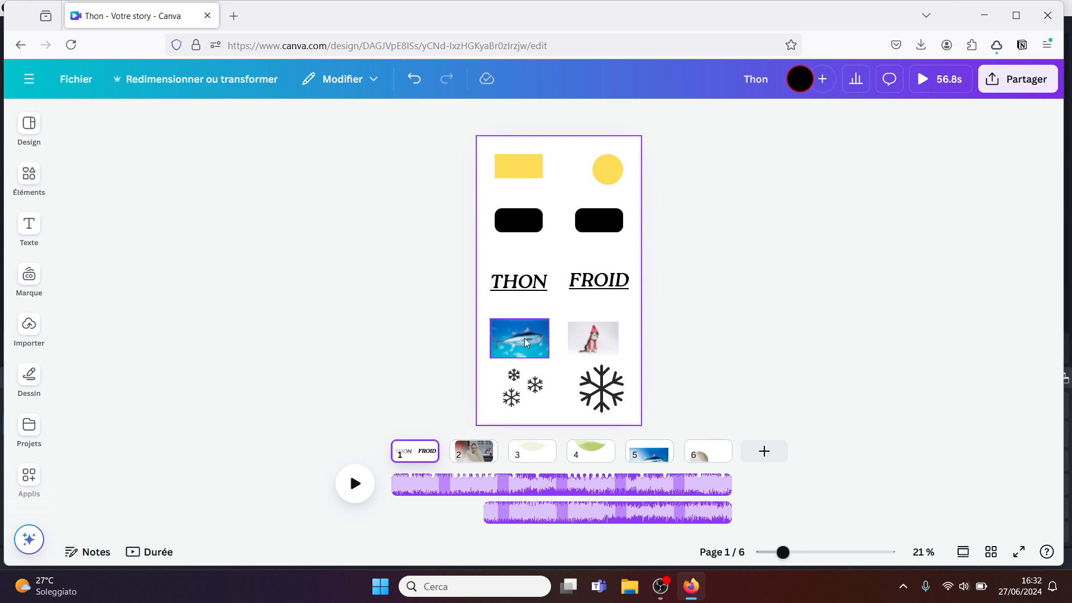
pyautogui.click(730, 297)
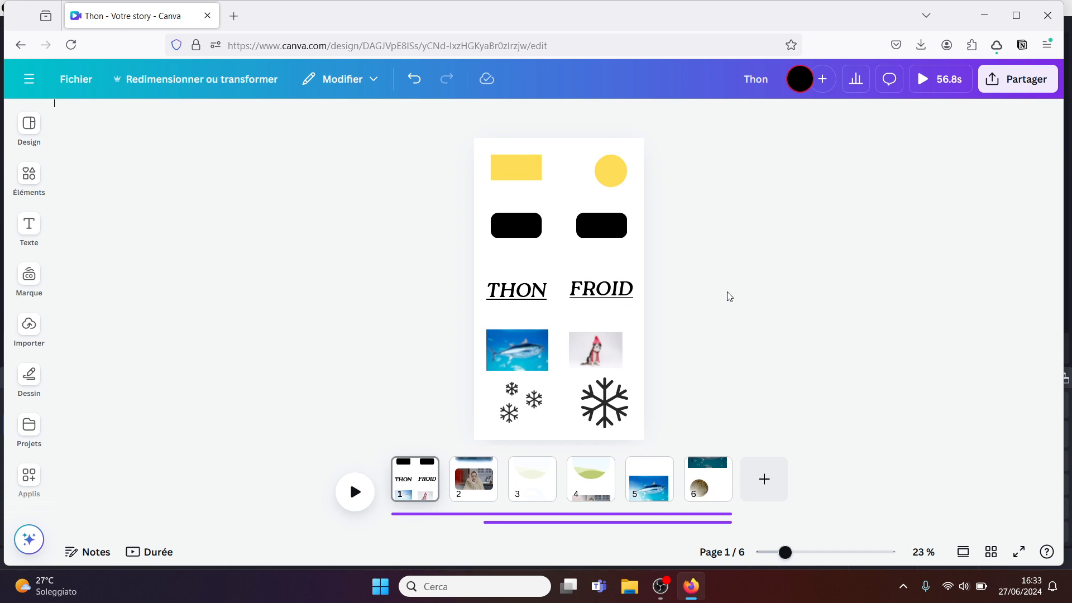
pyautogui.click(519, 232)
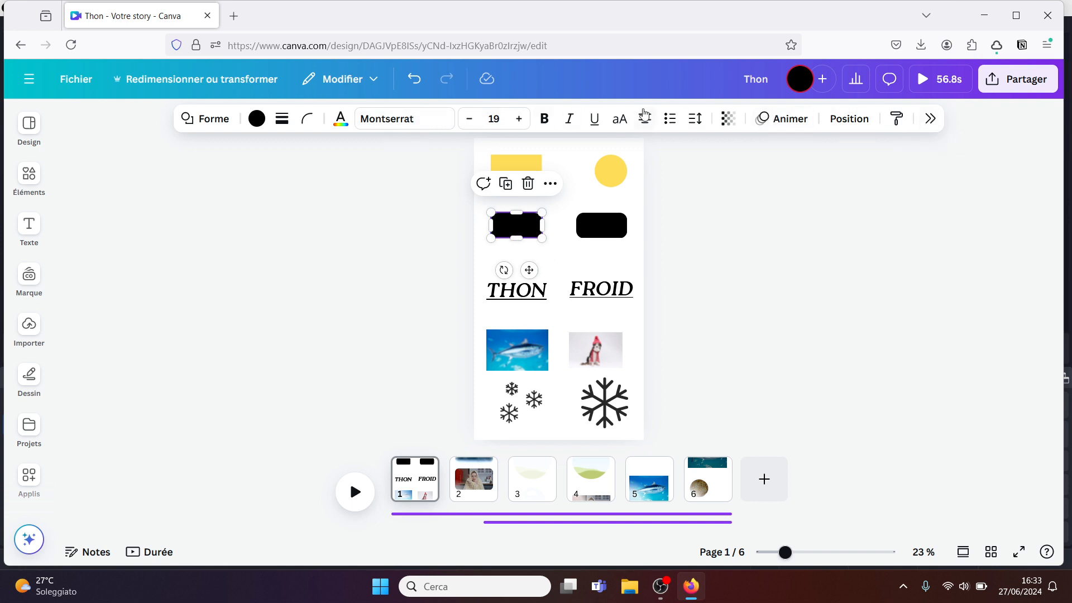
pyautogui.click(931, 124)
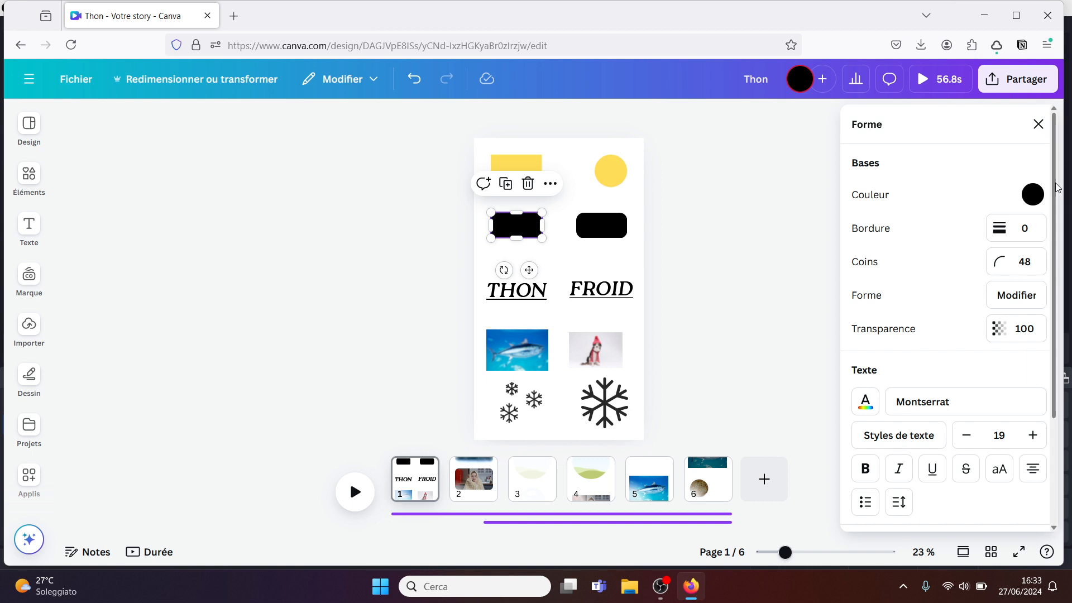
pyautogui.scroll(-3, 1036, 307)
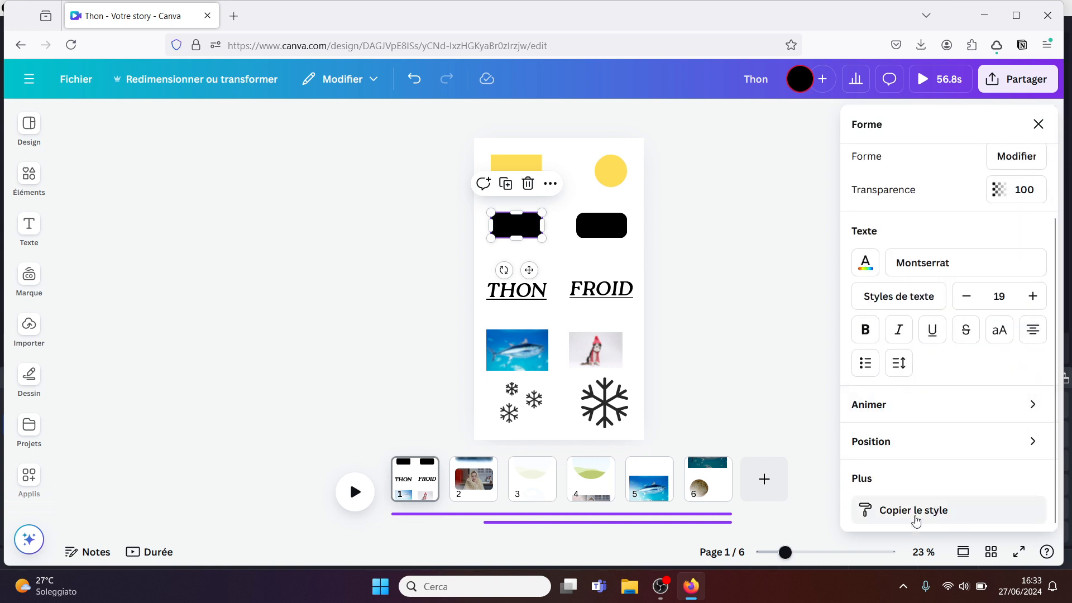
pyautogui.click(784, 364)
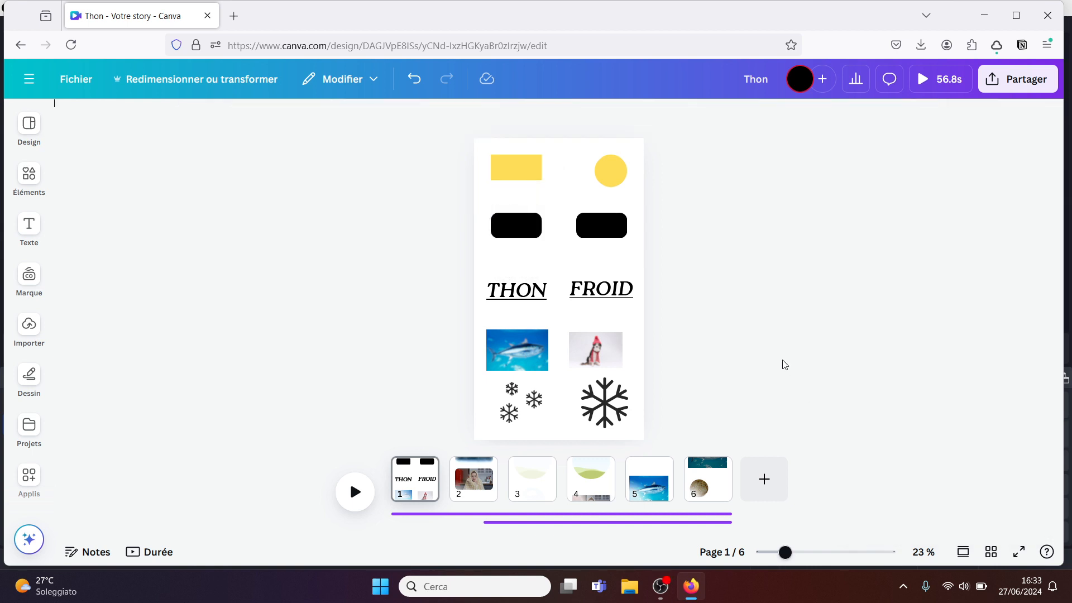